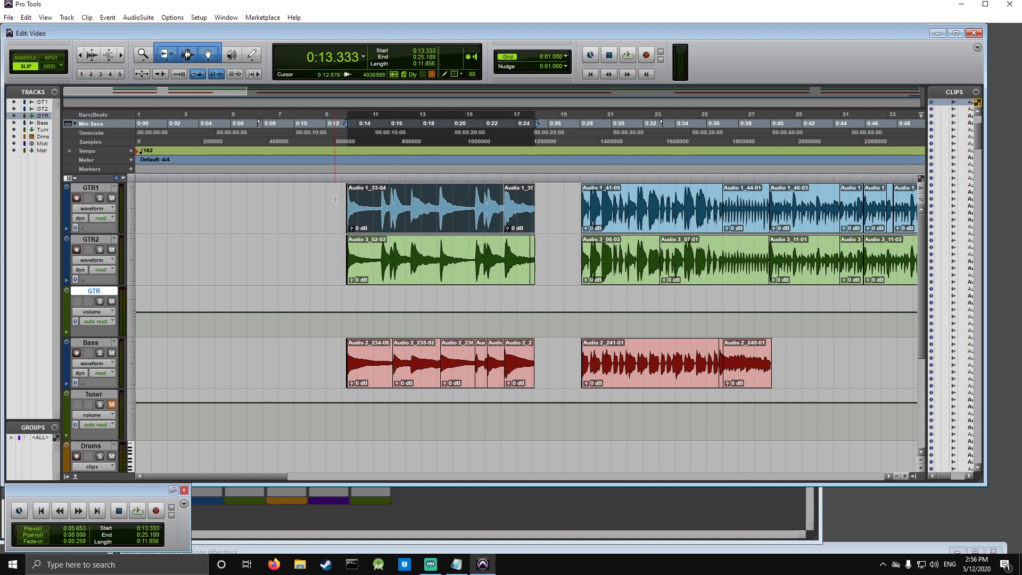
# Step: Play the session from 0:13.014 to audition the passage, then stop
pyautogui.click(341, 200)
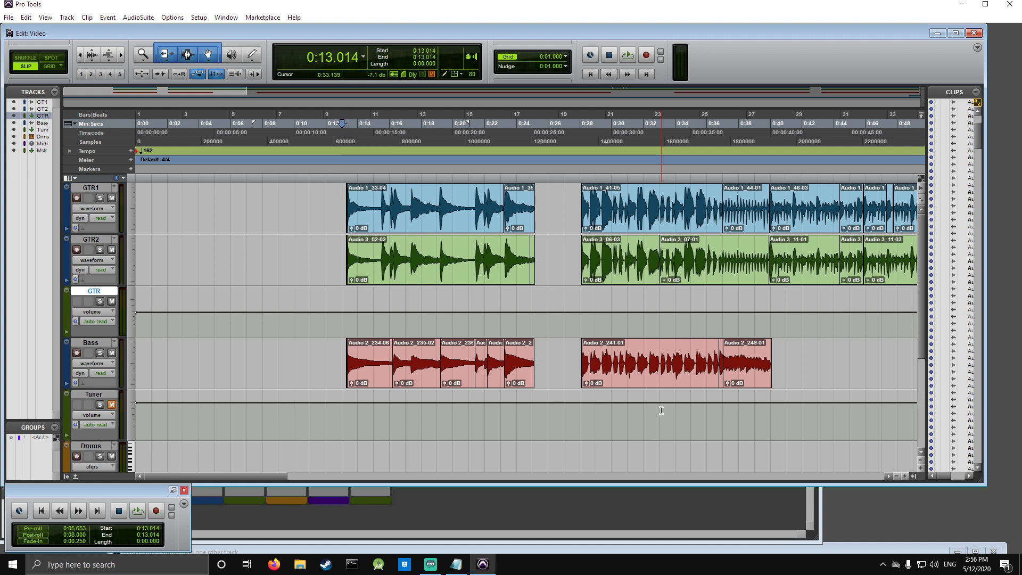
pyautogui.press('space')
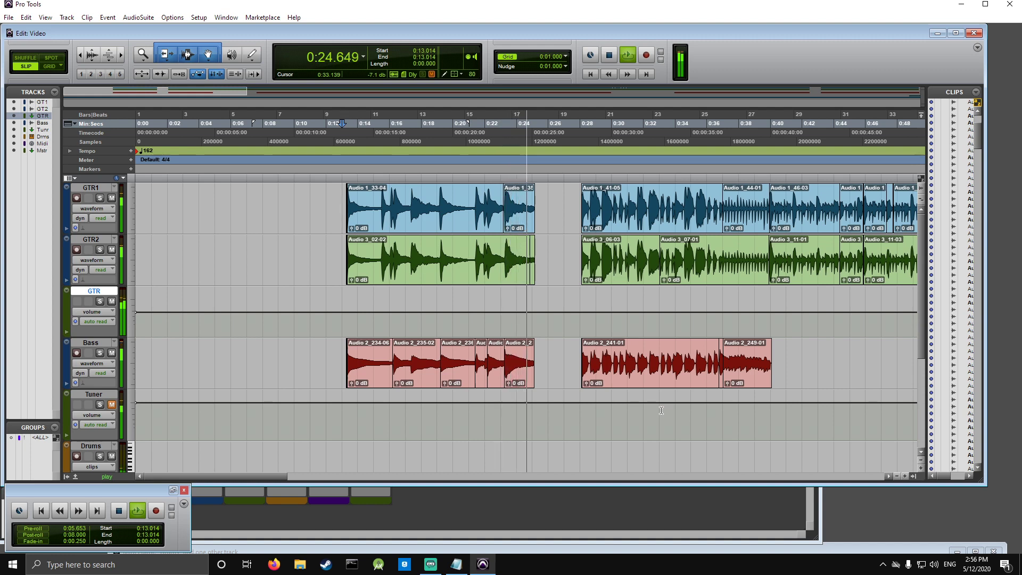
pyautogui.press('space')
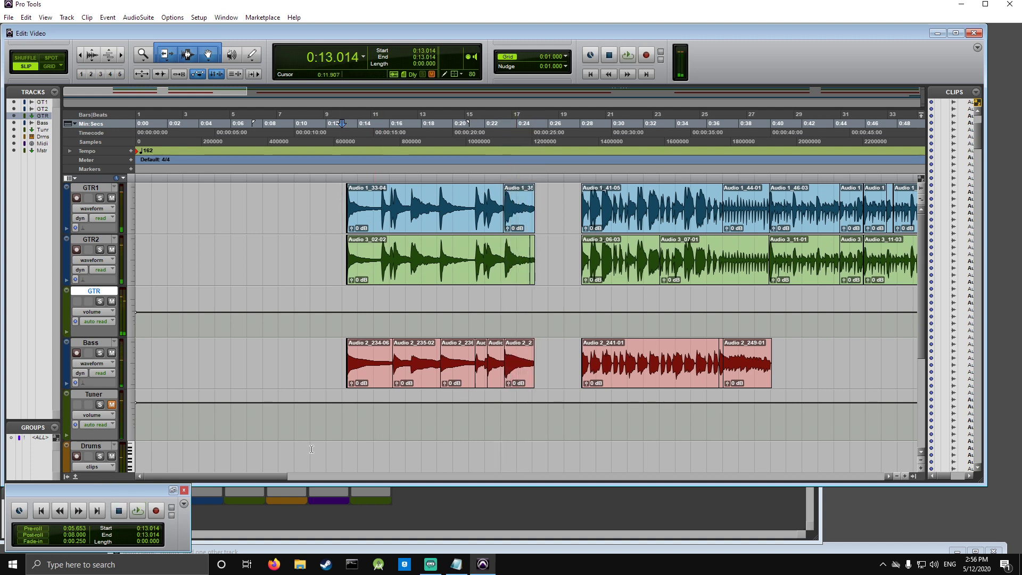
# Step: Select 0:23.110–0:25.256 on GTR2 and loop-play that range
pyautogui.click(503, 254)
pyautogui.moveTo(504, 255)
pyautogui.mouseDown()
pyautogui.moveTo(541, 258)
pyautogui.moveTo(535, 265)
pyautogui.mouseUp()
pyautogui.press('space')
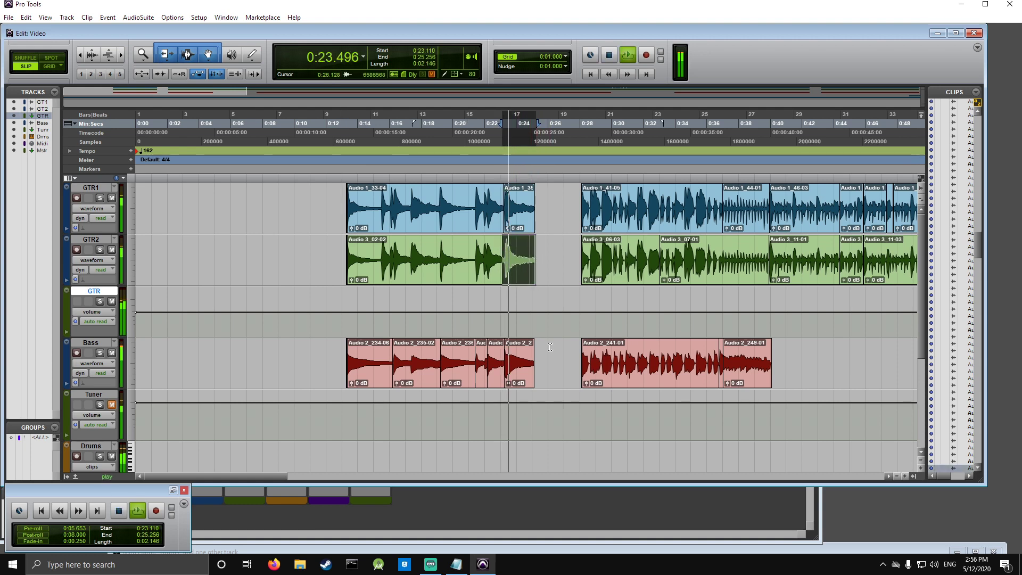
# Step: In the Mix window, check the tuning with the Tuner track's Fortin amp tuner, then close it
pyautogui.press('space')
pyautogui.hotkey('ctrl', '=')
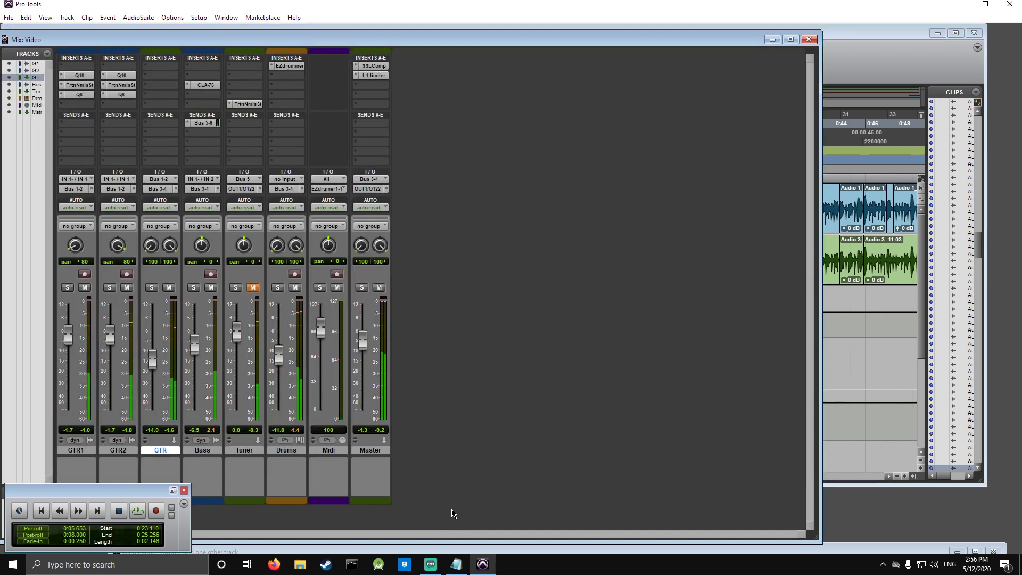
pyautogui.click(244, 104)
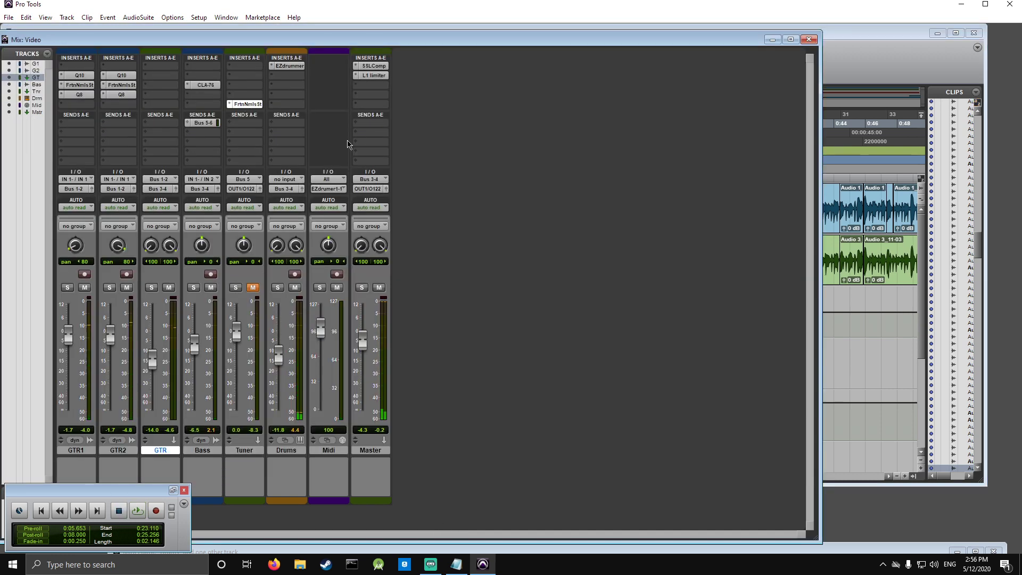
pyautogui.click(168, 469)
pyautogui.press('space')
pyautogui.press('space')
pyautogui.click(659, 45)
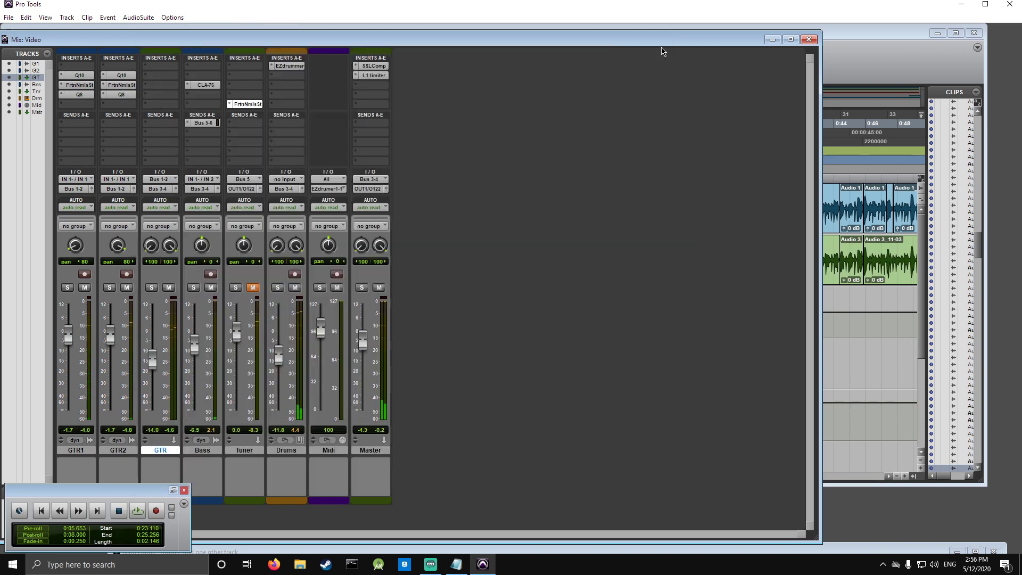
# Step: Insert Melodyne in slot A of the Bass track
pyautogui.click(200, 66)
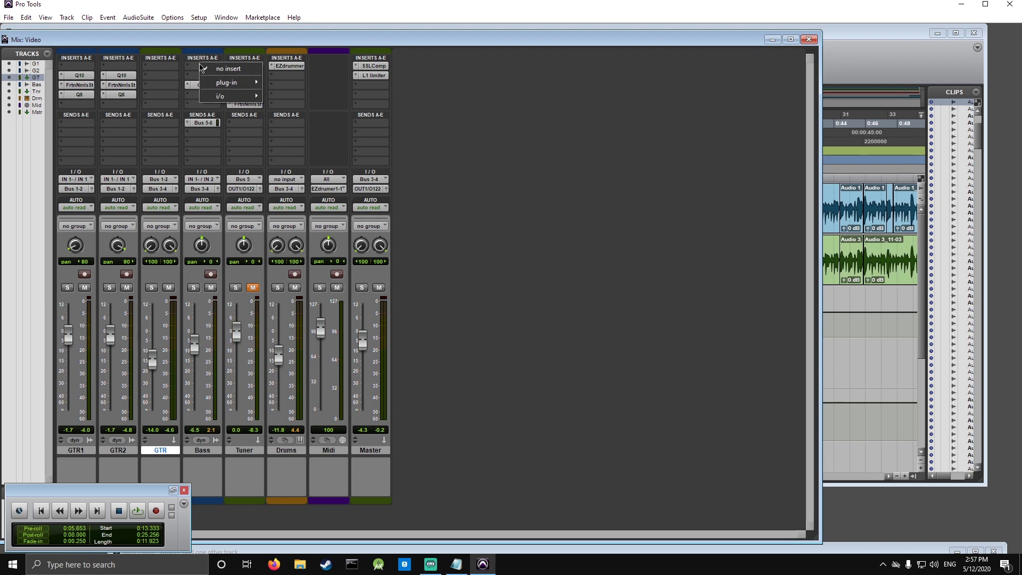
pyautogui.moveTo(240, 83)
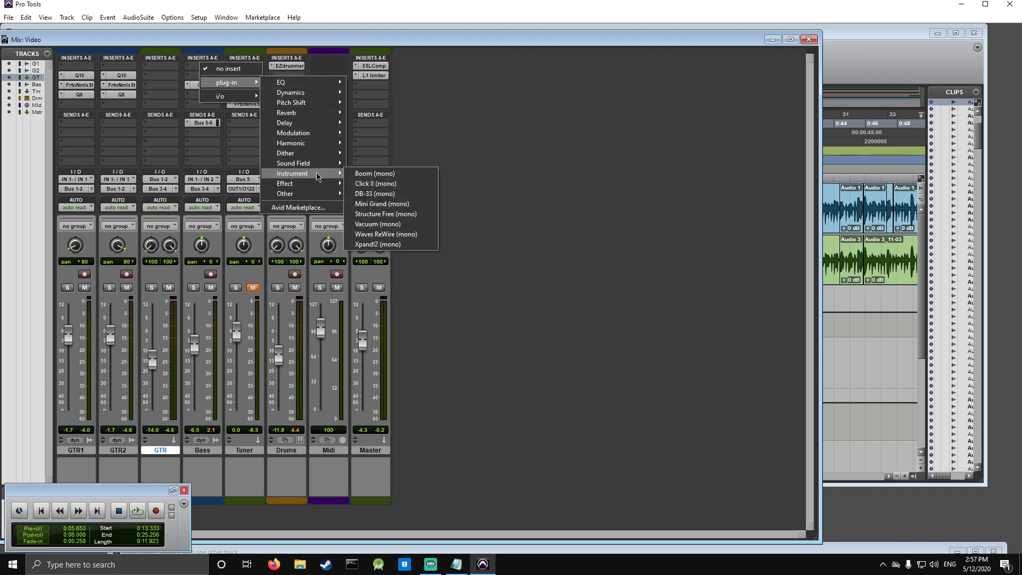
pyautogui.moveTo(319, 194)
pyautogui.click(380, 266)
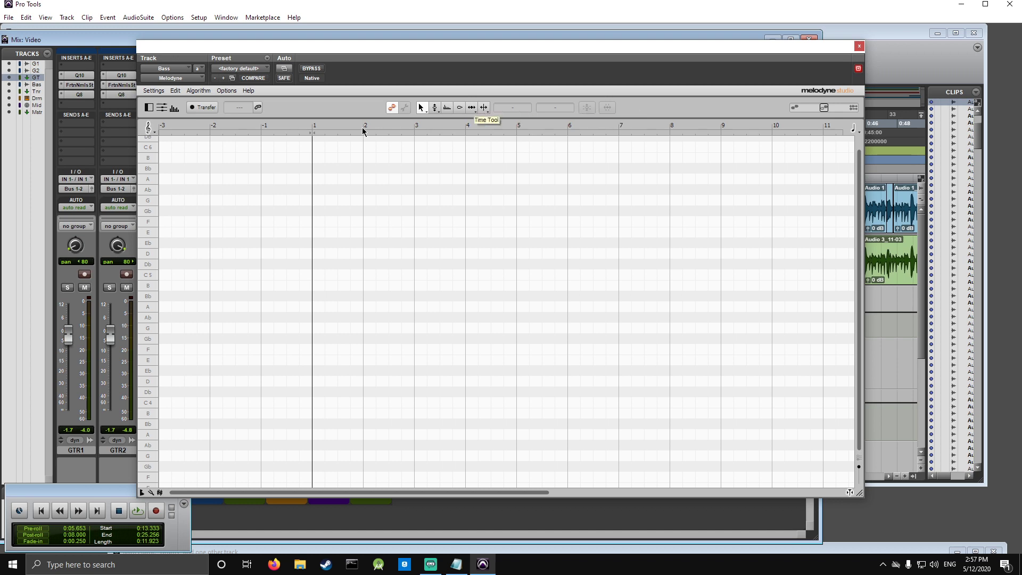
# Step: Set Melodic as Melodyne's default algorithm and transfer the Bass passage by playing it
pyautogui.click(196, 93)
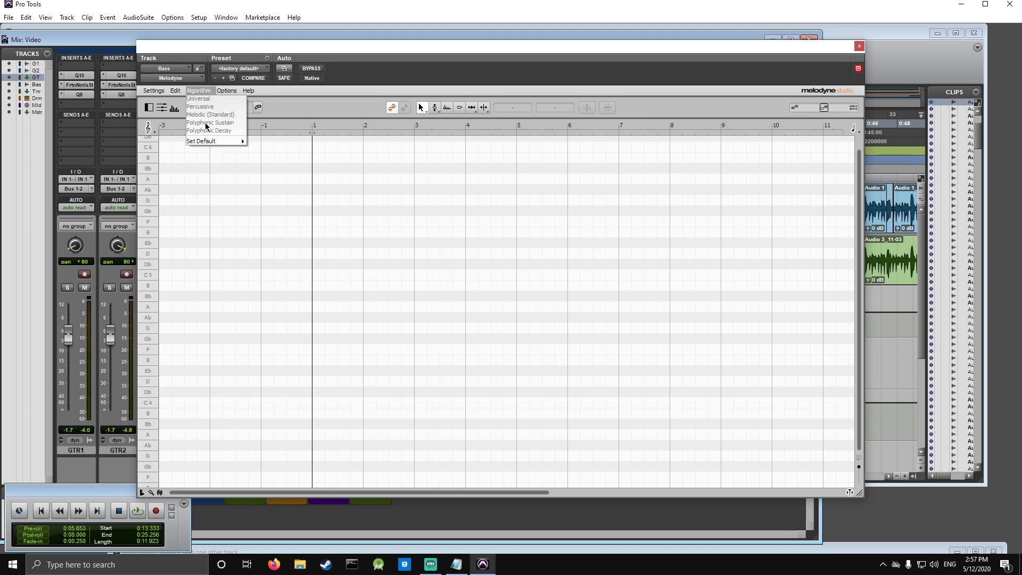
pyautogui.moveTo(214, 141)
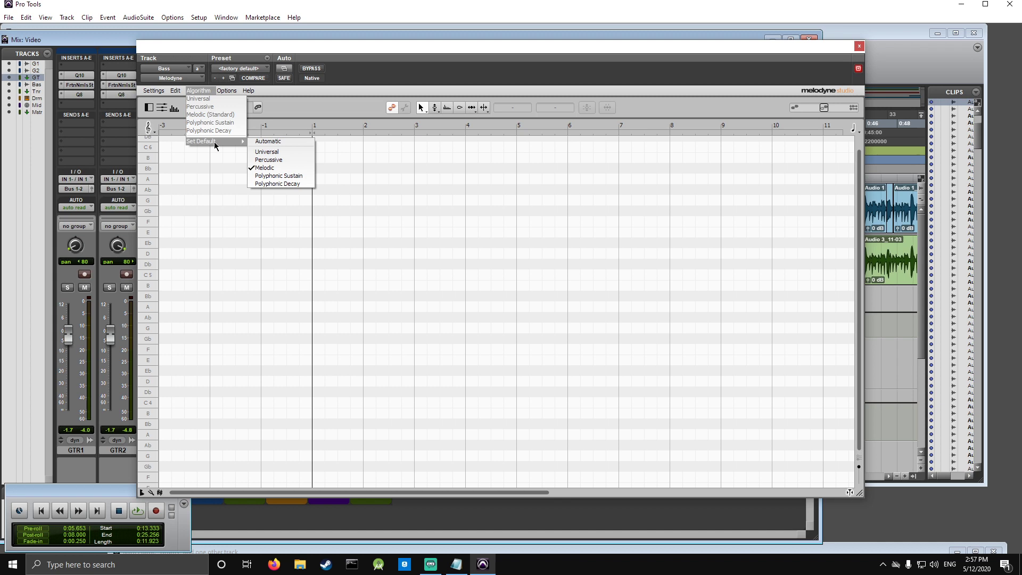
pyautogui.click(264, 168)
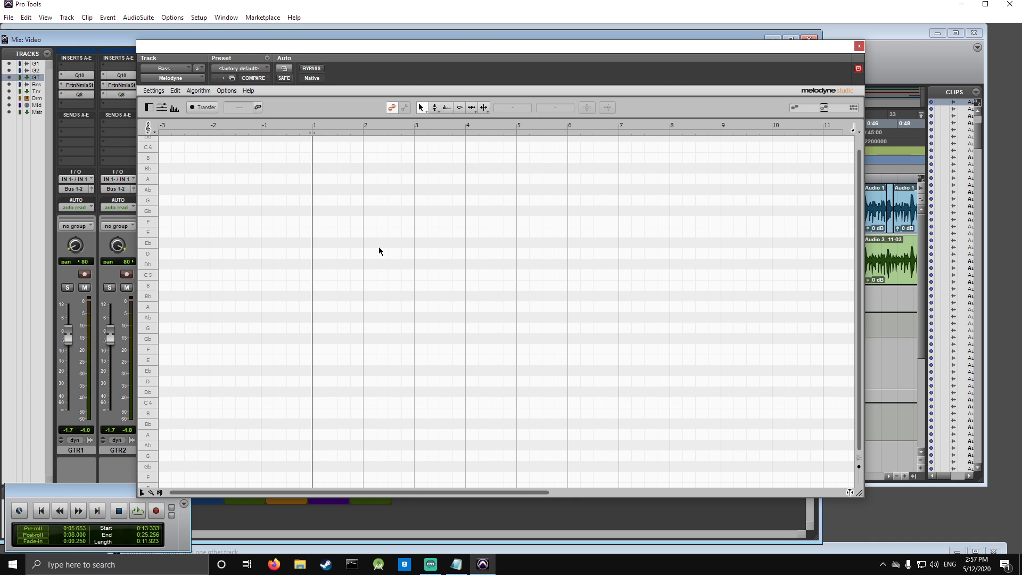
pyautogui.click(203, 108)
pyautogui.press('space')
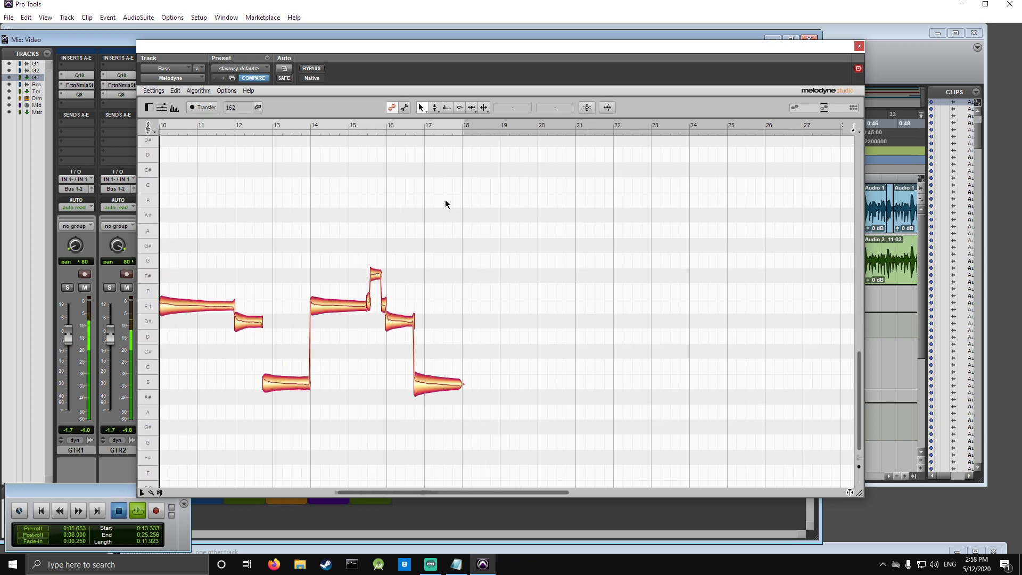
# Step: Select all transferred bass notes, try the Correct Pitch macro, and cancel it
pyautogui.moveTo(484, 492); pyautogui.dragTo(453, 496)
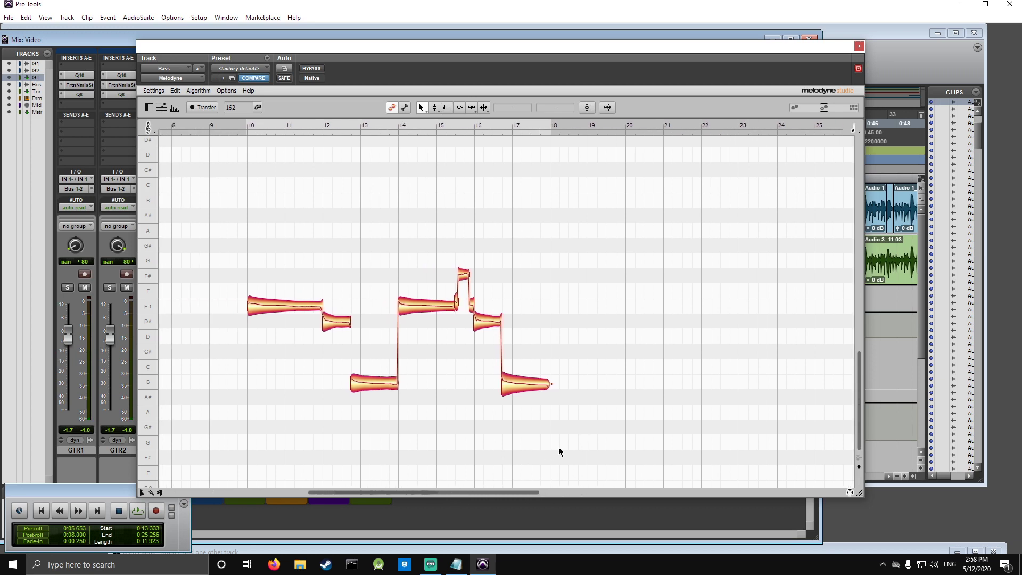
pyautogui.moveTo(238, 245); pyautogui.dragTo(636, 442)
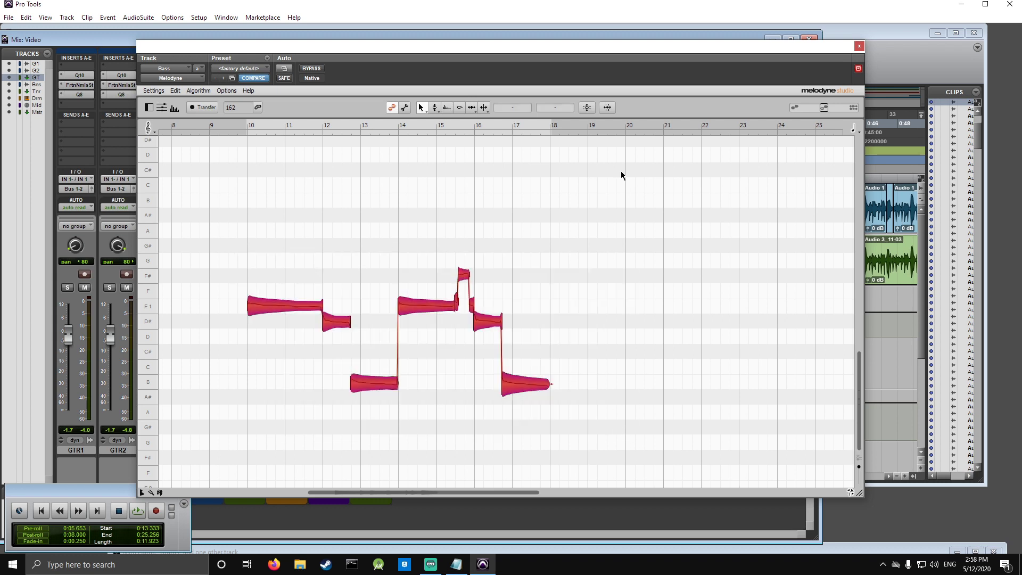
pyautogui.click(589, 111)
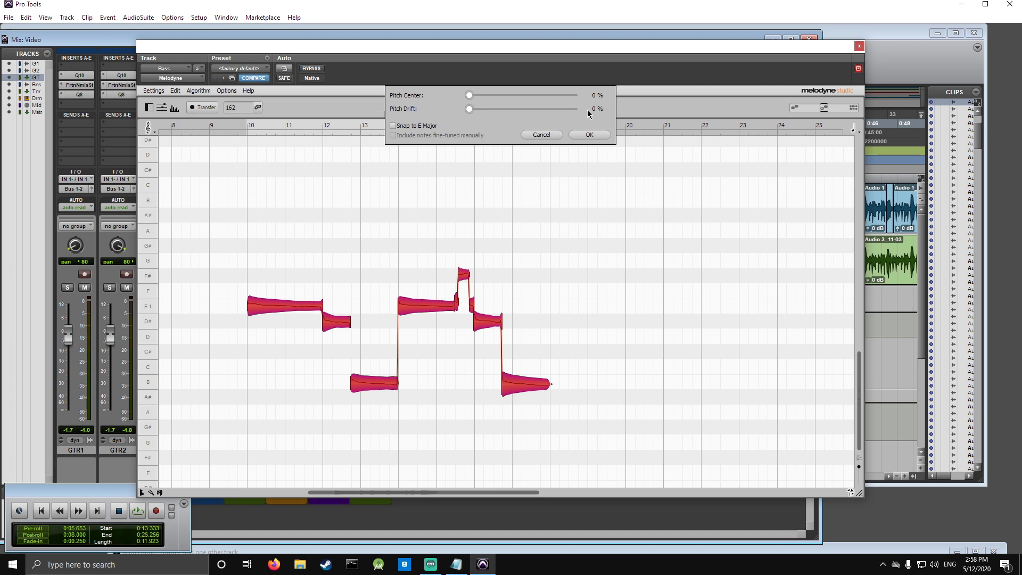
pyautogui.moveTo(472, 95); pyautogui.dragTo(390, 91)
pyautogui.click(543, 134)
# Step: Reselect the first four notes plus the D# and last B notes, and reopen Correct Pitch Macro
pyautogui.click(591, 306)
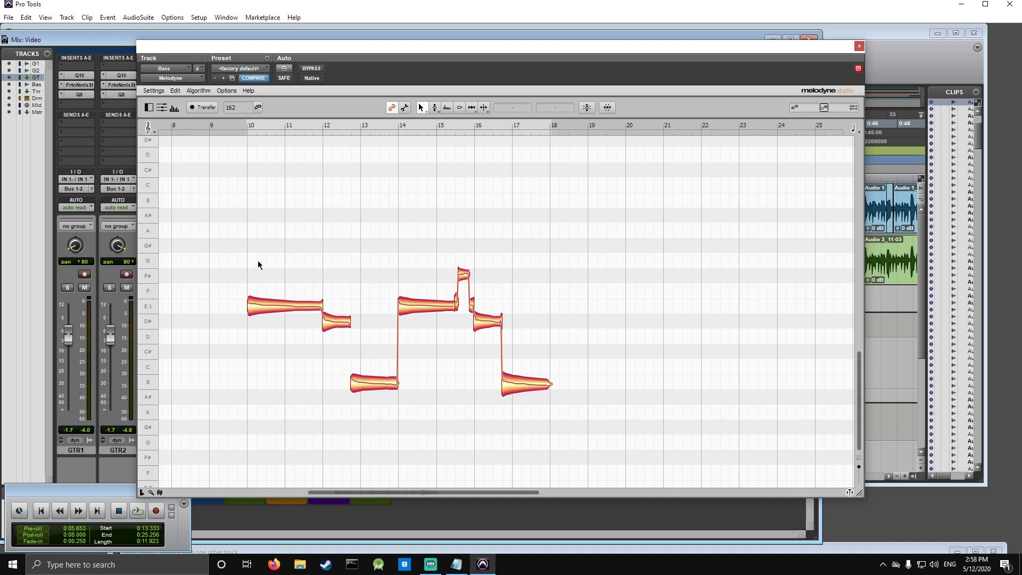
pyautogui.moveTo(237, 250); pyautogui.dragTo(420, 420)
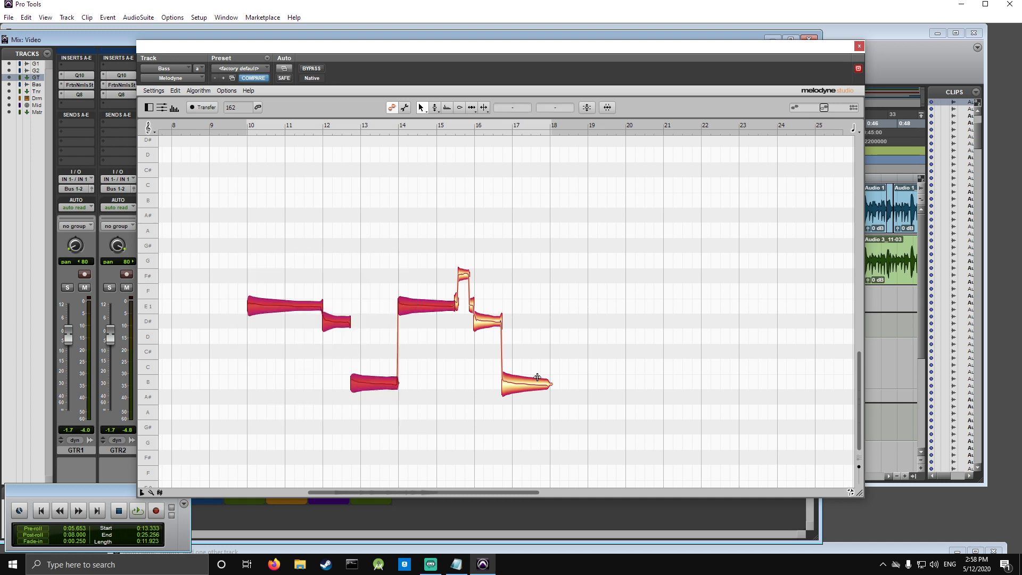
pyautogui.keyDown('shift'); pyautogui.click(487, 322); pyautogui.keyUp('shift')
pyautogui.keyDown('shift'); pyautogui.click(542, 378); pyautogui.keyUp('shift')
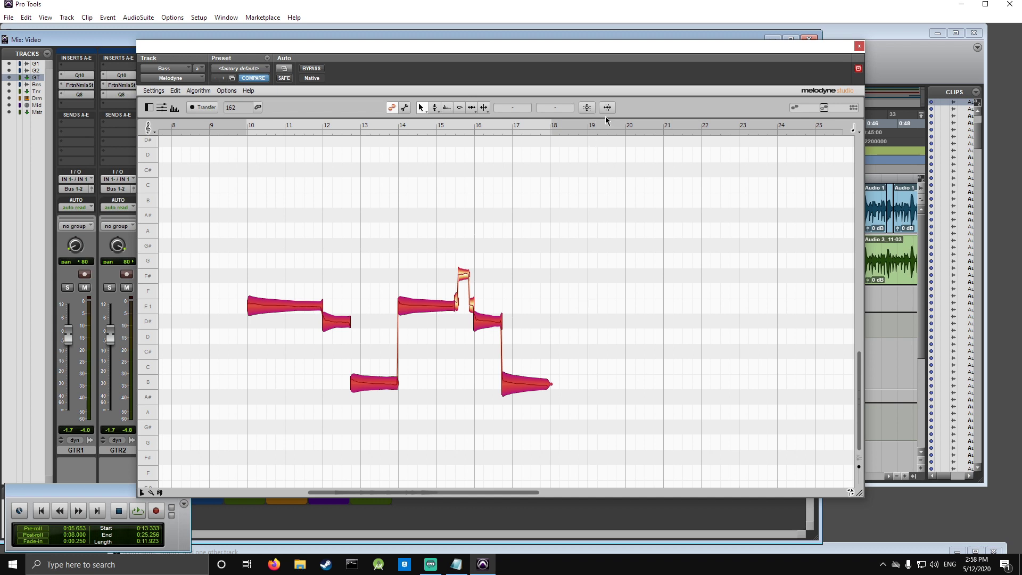
pyautogui.click(585, 109)
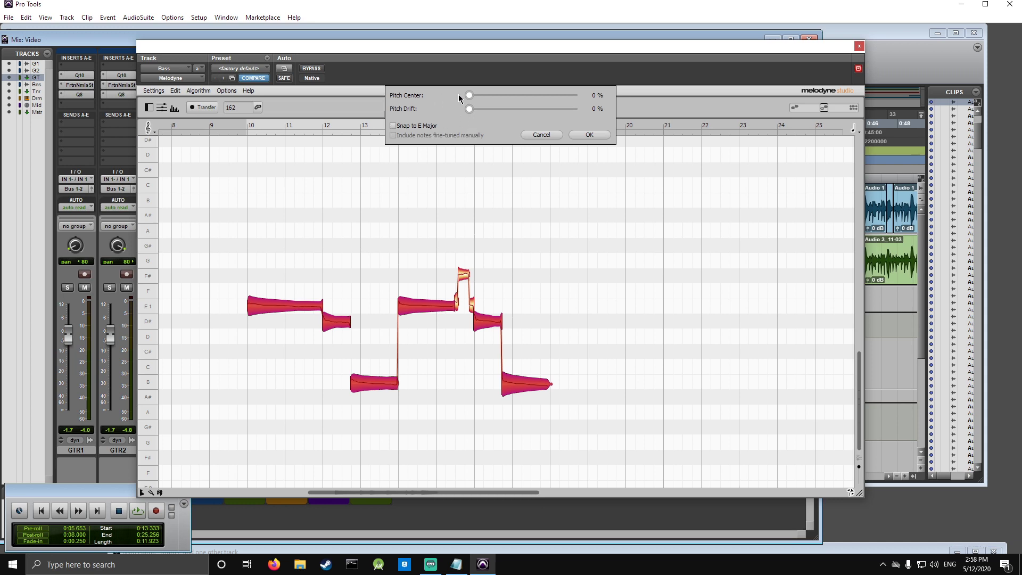
# Step: Apply 100% Pitch Center and 100% Pitch Drift correction to the selected bass notes and play them back
pyautogui.moveTo(469, 98)
pyautogui.mouseDown()
pyautogui.moveTo(592, 101)
pyautogui.moveTo(468, 98)
pyautogui.mouseUp()
pyautogui.moveTo(471, 98); pyautogui.dragTo(639, 95)
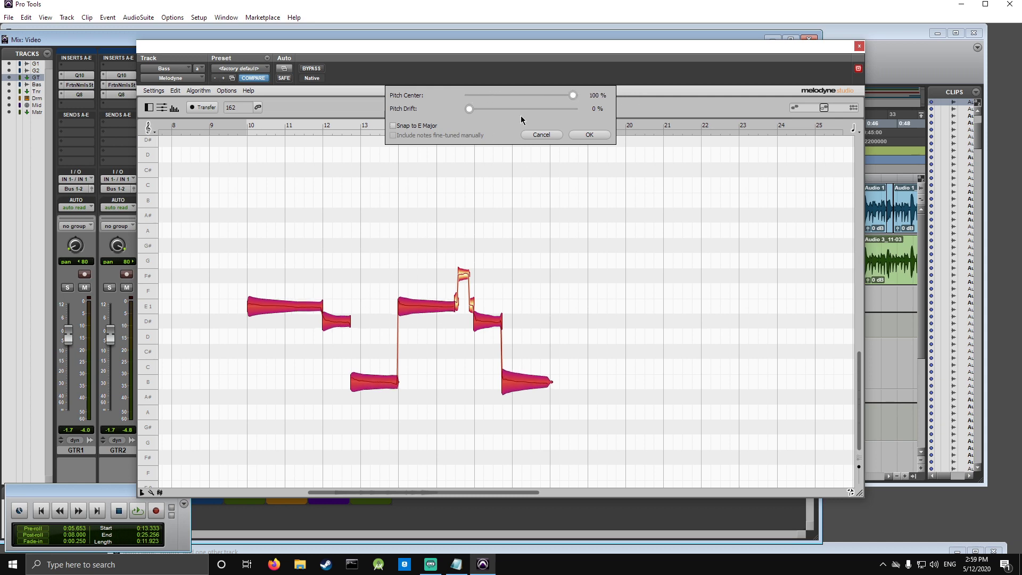
pyautogui.moveTo(575, 95); pyautogui.dragTo(469, 109)
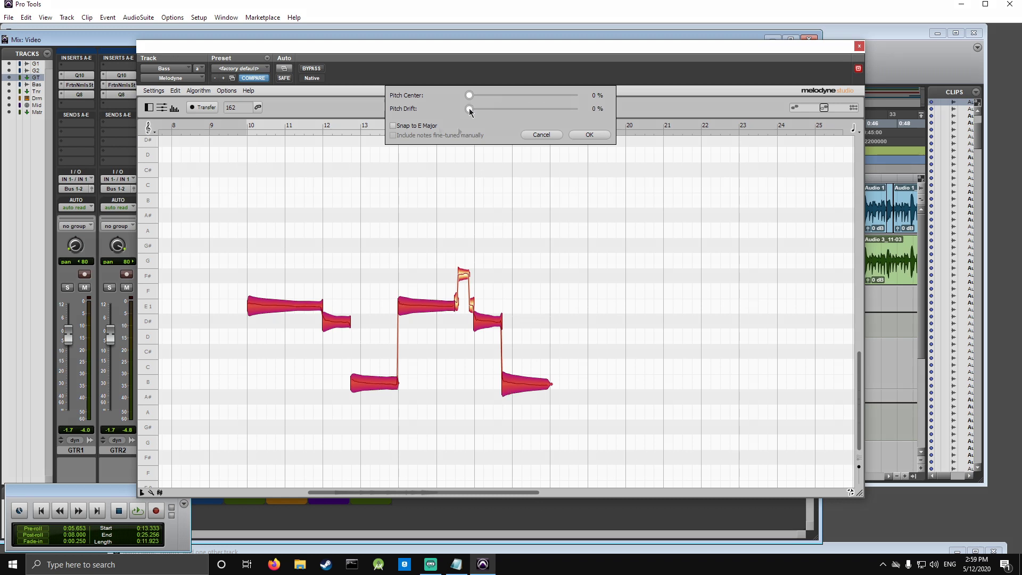
pyautogui.moveTo(468, 96); pyautogui.dragTo(573, 96)
pyautogui.moveTo(468, 109); pyautogui.dragTo(694, 107)
pyautogui.click(589, 135)
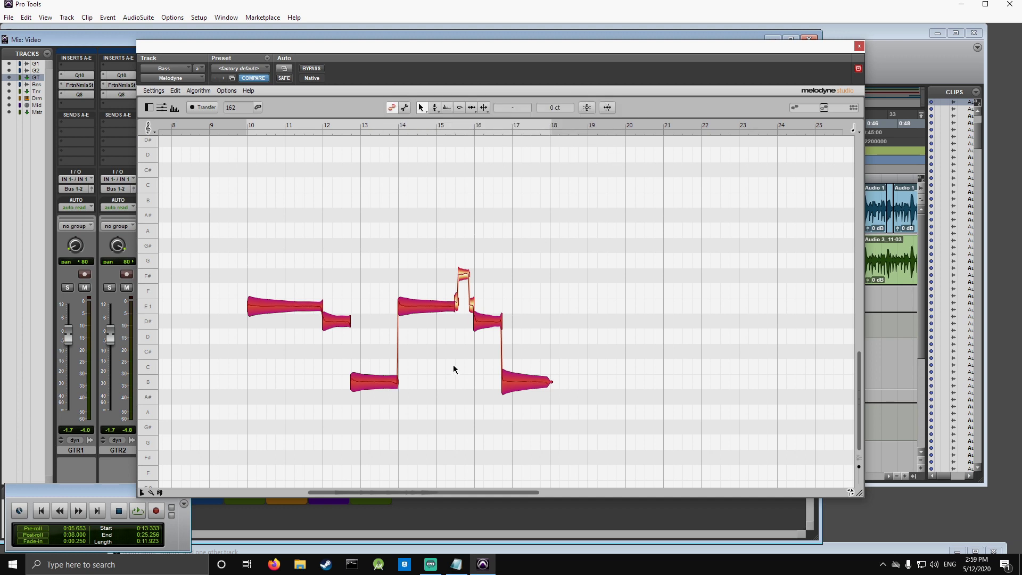
pyautogui.press('space')
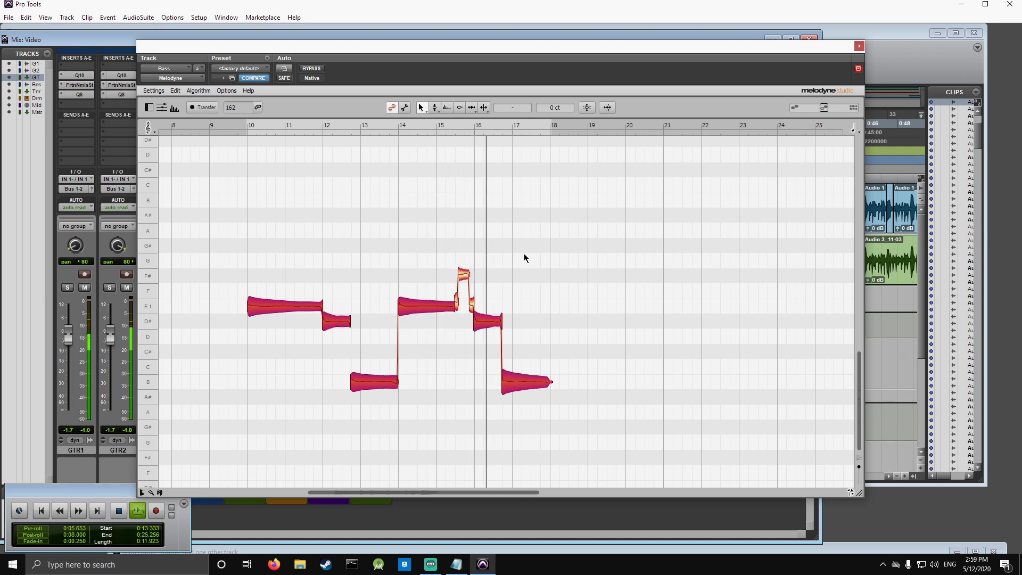
pyautogui.press('space')
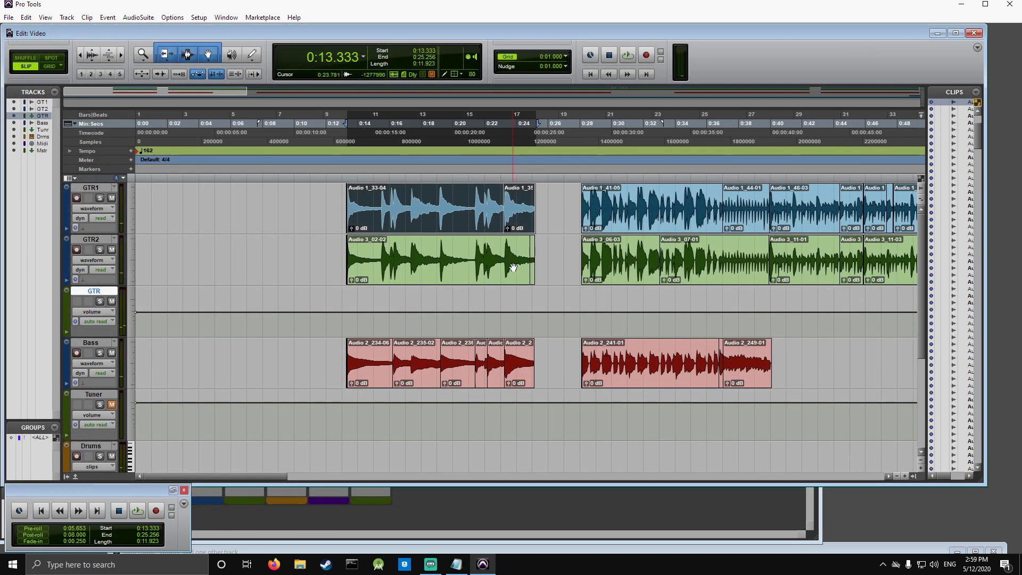
# Step: Recheck the tuning with the Tuner track's Fortin amp tuner, then close the plug-in
pyautogui.click(514, 213)
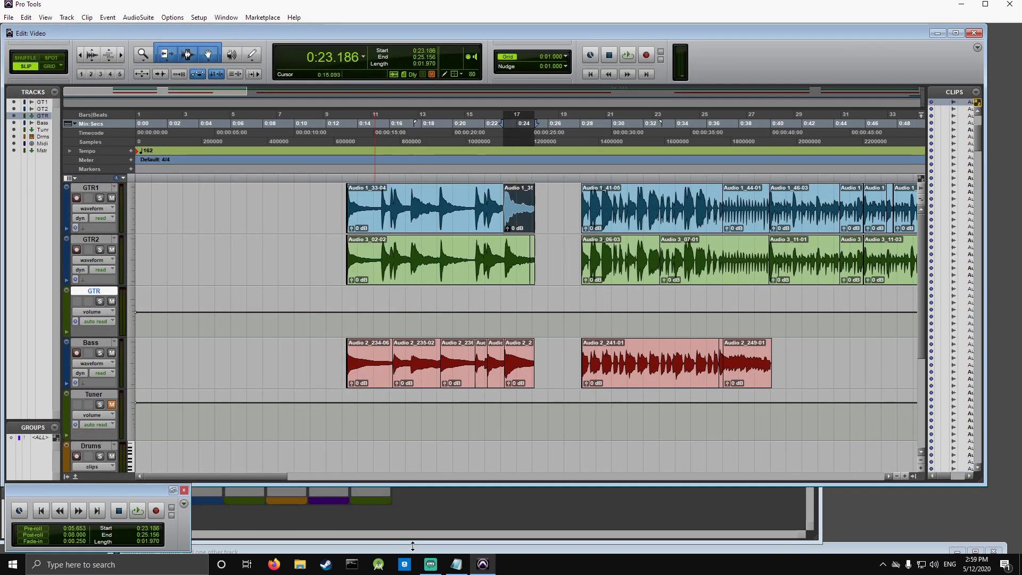
pyautogui.click(449, 517)
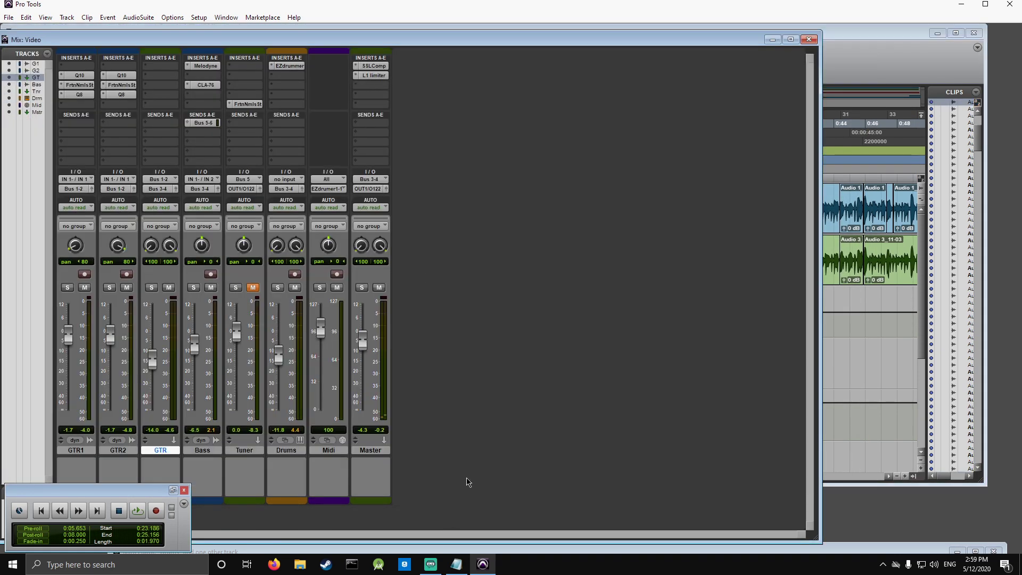
pyautogui.click(244, 104)
pyautogui.click(169, 470)
pyautogui.press('space')
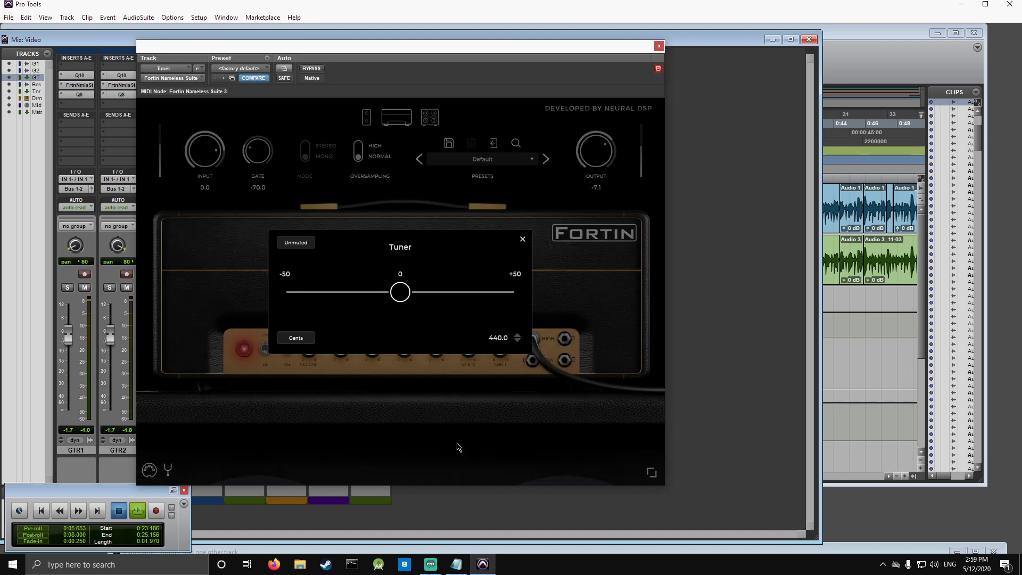
pyautogui.press('space')
pyautogui.click(659, 47)
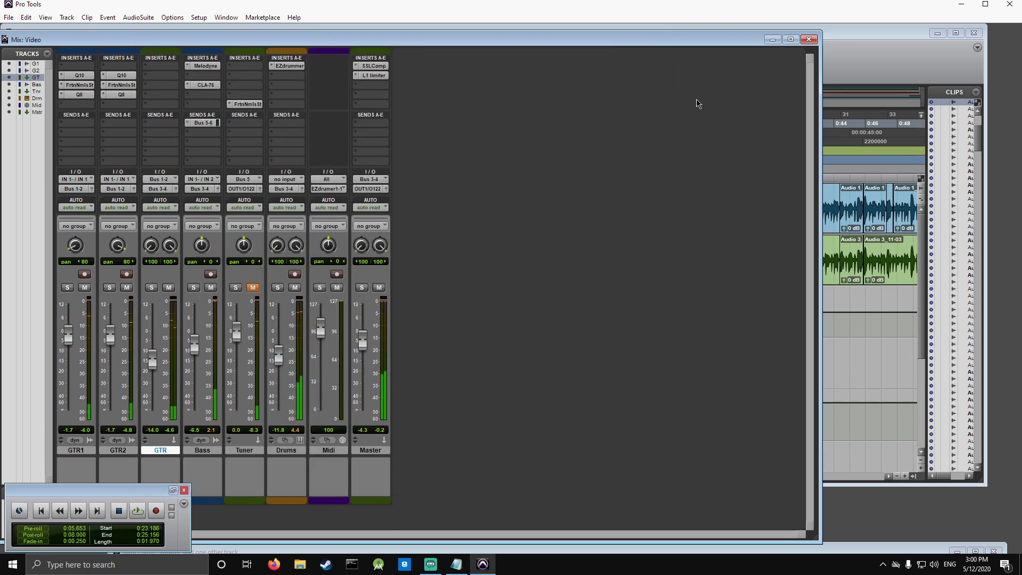
# Step: In the Edit window, select 0:21.097–0:23.110 on GTR1, then return to the Mix window
pyautogui.click(869, 83)
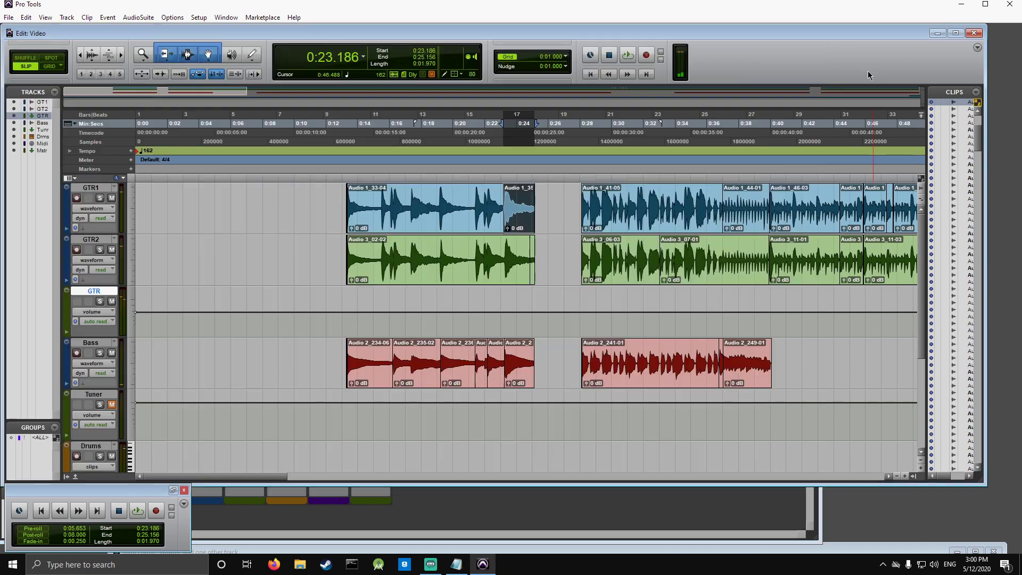
pyautogui.click(545, 270)
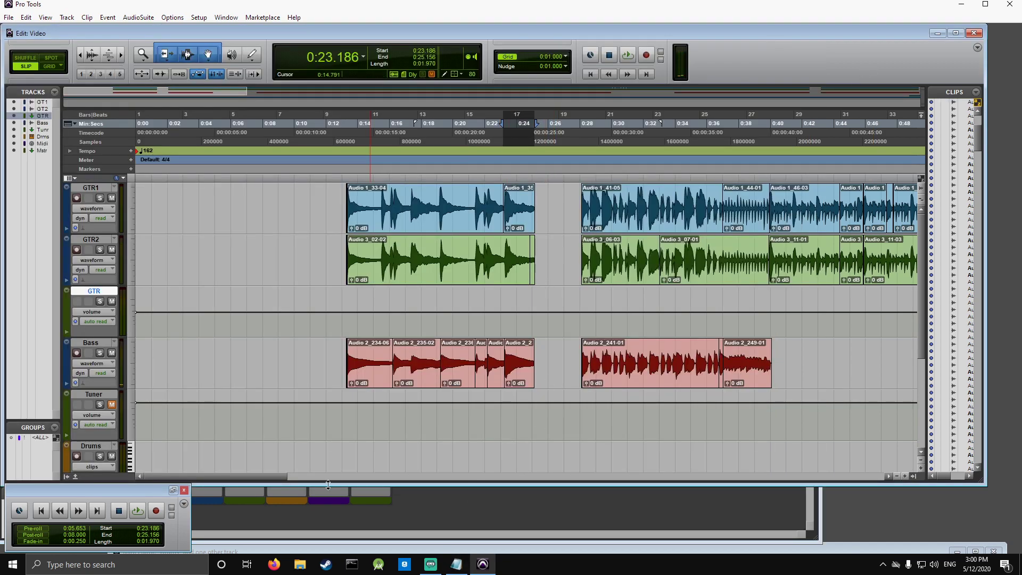
pyautogui.moveTo(267, 476); pyautogui.dragTo(270, 476)
pyautogui.moveTo(453, 197); pyautogui.dragTo(486, 197)
pyautogui.click(389, 521)
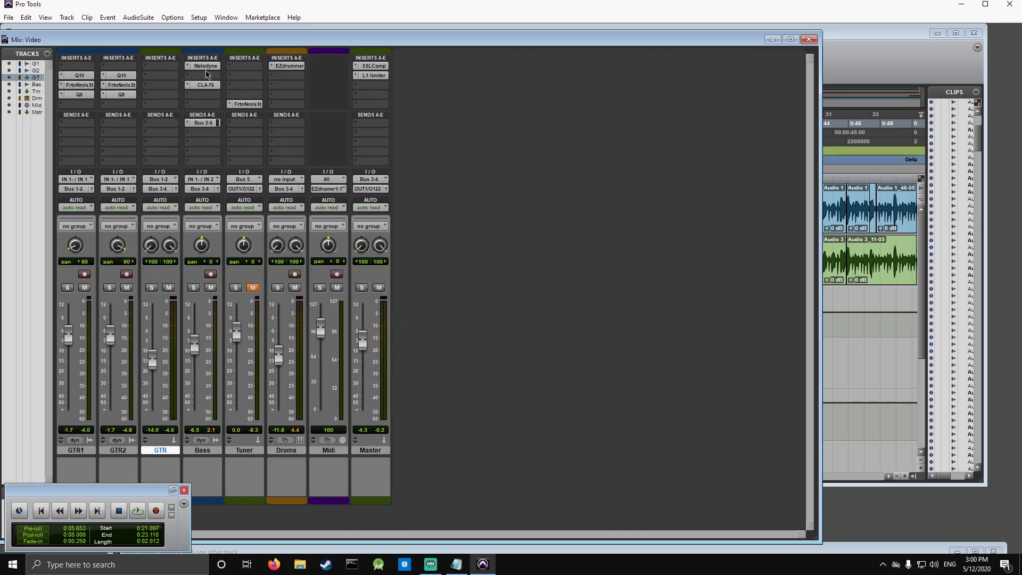
# Step: Select the high F#1 bass note and correct its Pitch Center and Drift to 100%
pyautogui.press('space')
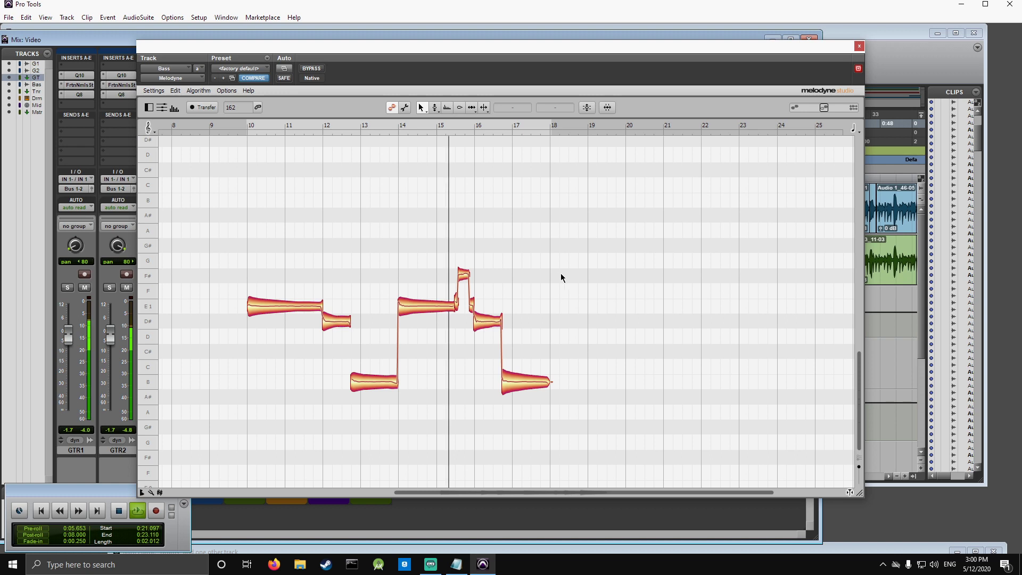
pyautogui.press('space')
pyautogui.moveTo(443, 251); pyautogui.dragTo(470, 292)
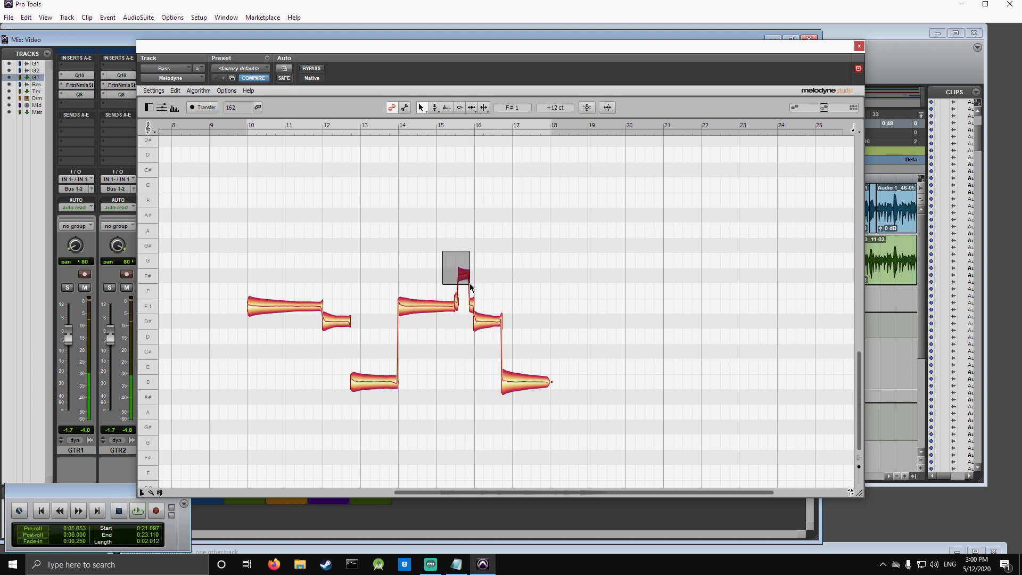
pyautogui.moveTo(456, 256); pyautogui.dragTo(473, 305)
pyautogui.press('space')
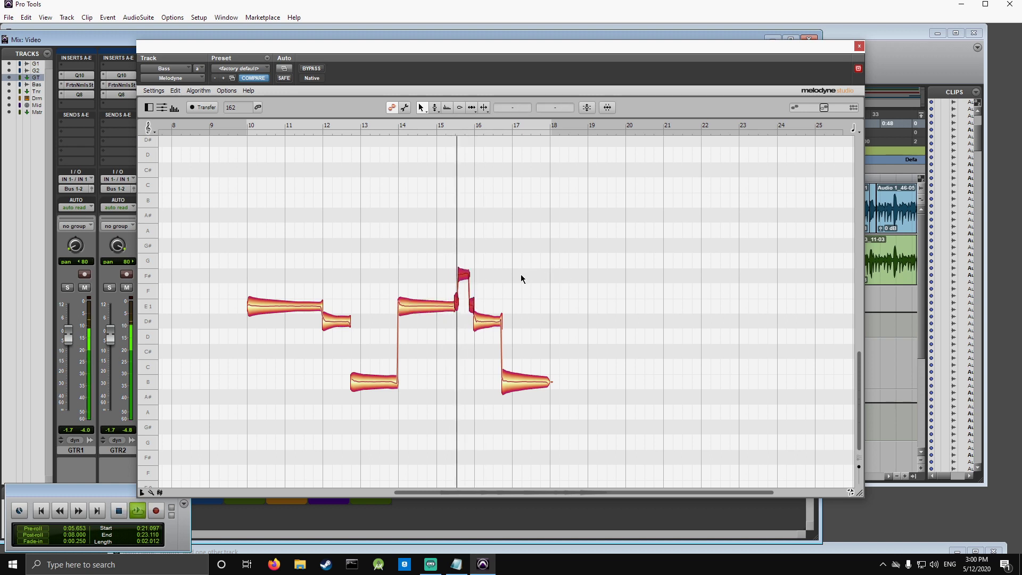
pyautogui.click(593, 108)
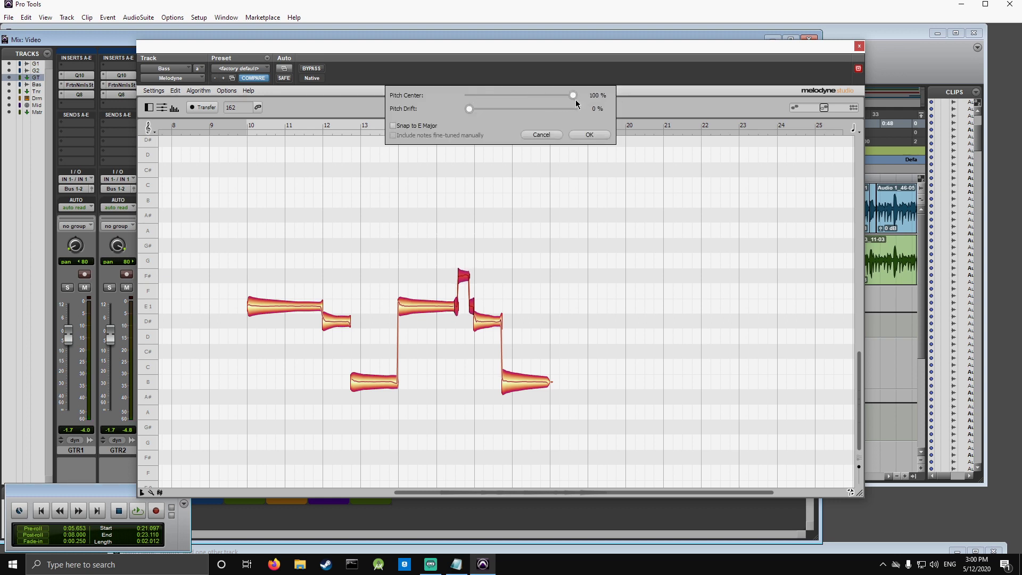
pyautogui.press('space')
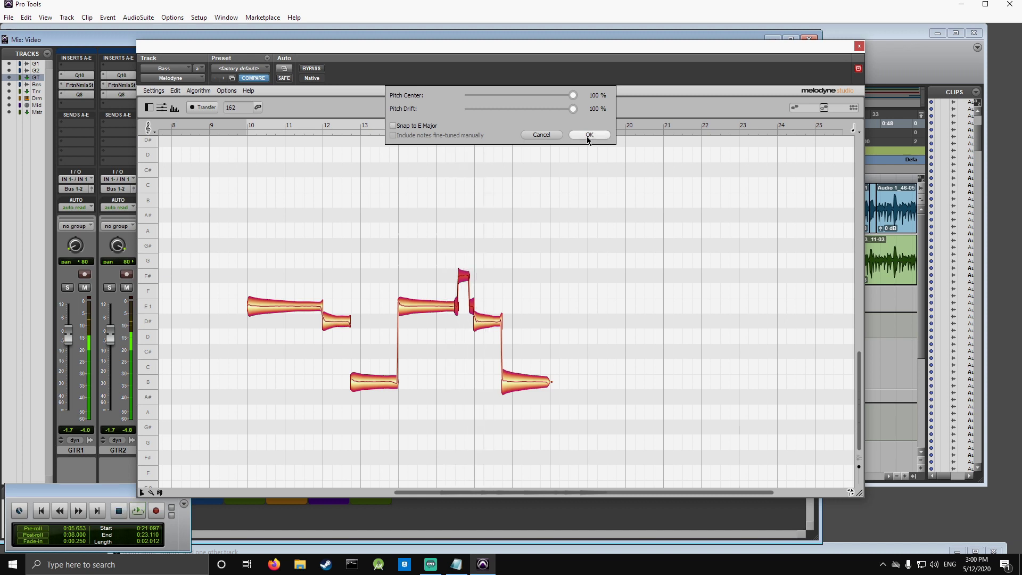
pyautogui.click(588, 135)
# Step: Close the Melodyne editor and play back the Edit window from 0:54.874
pyautogui.click(292, 280)
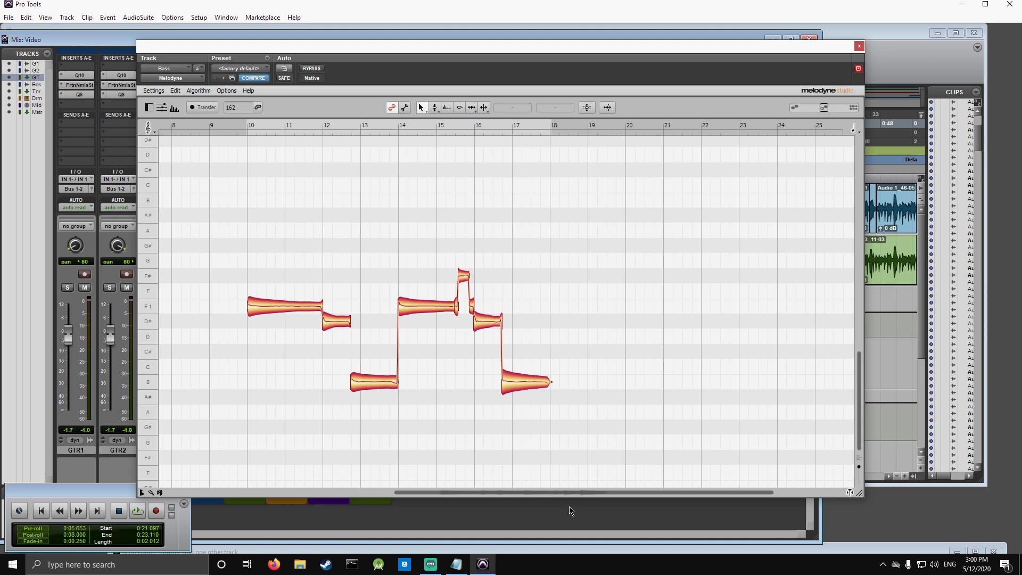
pyautogui.hscroll(3, 555, 366)
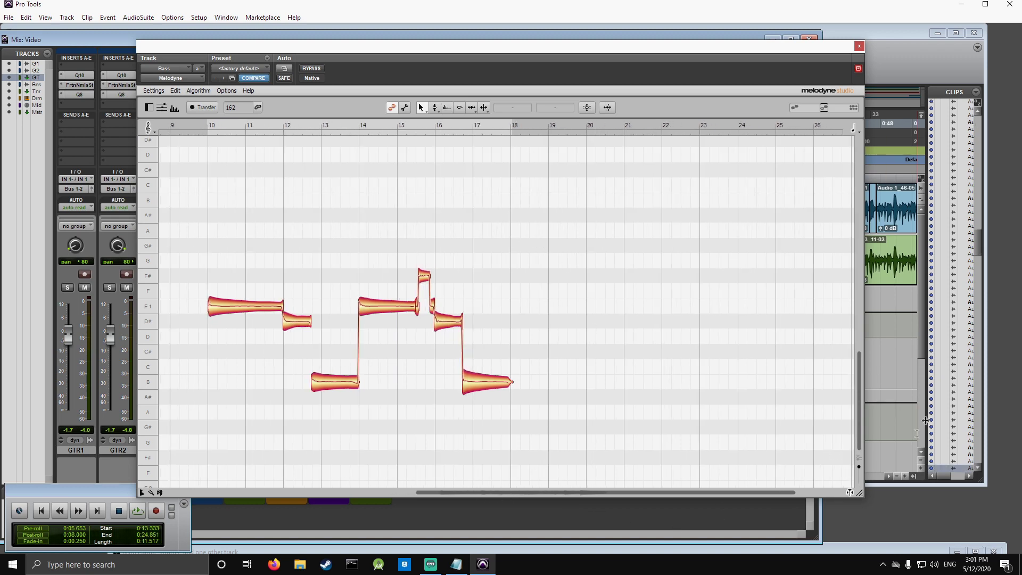
pyautogui.click(923, 341)
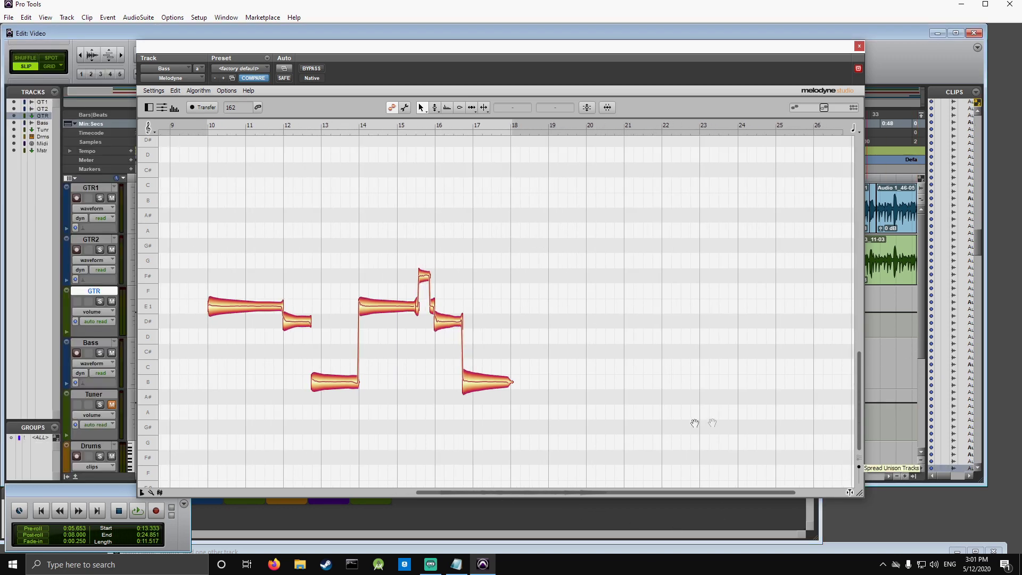
pyautogui.click(860, 49)
pyautogui.press('space')
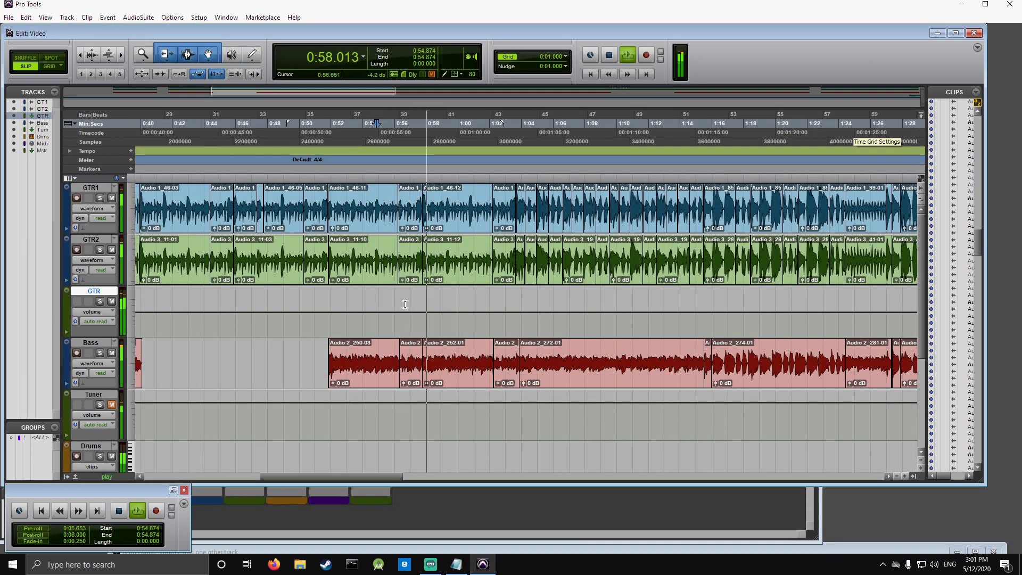
pyautogui.press('space')
# Step: Select and play the GTR2 clip near 0:56, then capture its bass phrase in the Bass track's Melodyne
pyautogui.click(408, 258)
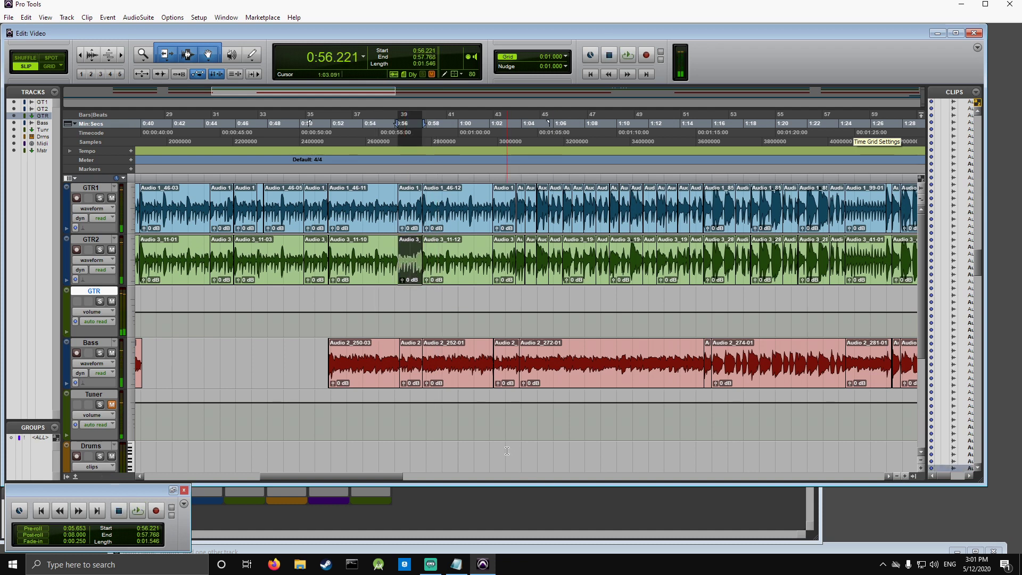
pyautogui.press('space')
pyautogui.hotkey('ctrl', '=')
pyautogui.click(206, 67)
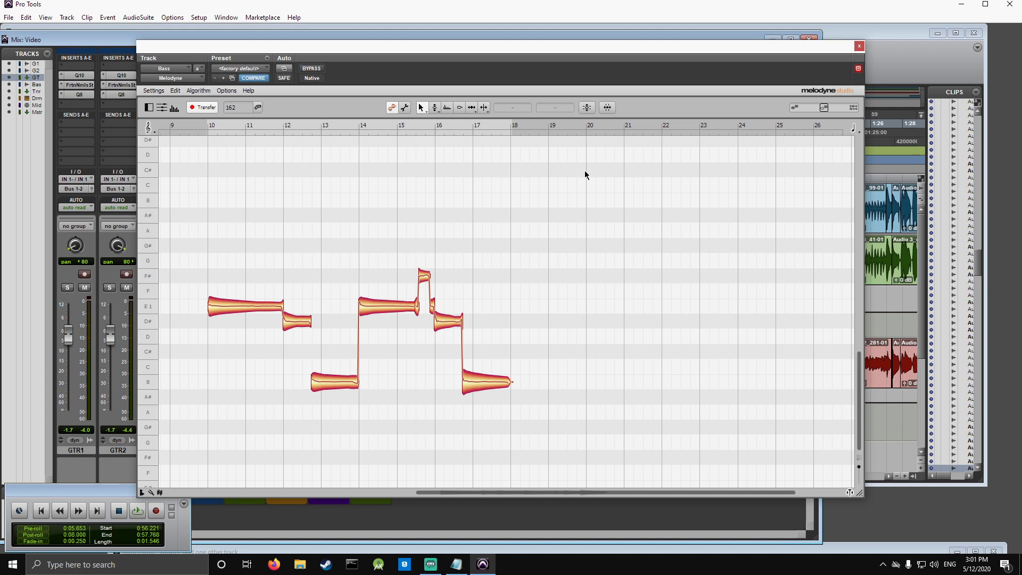
pyautogui.press('space')
pyautogui.press('space')
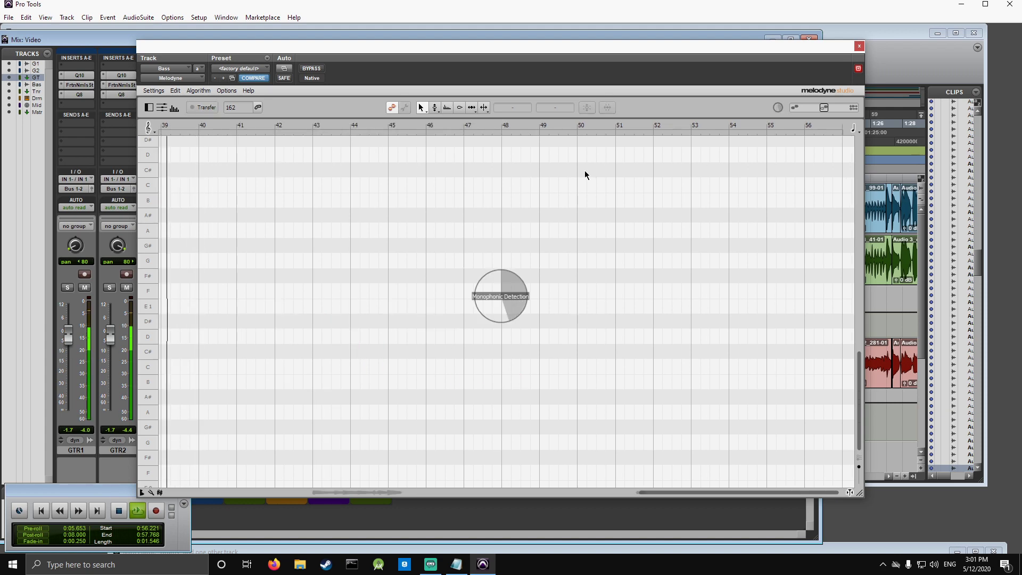
pyautogui.moveTo(659, 497); pyautogui.dragTo(625, 501)
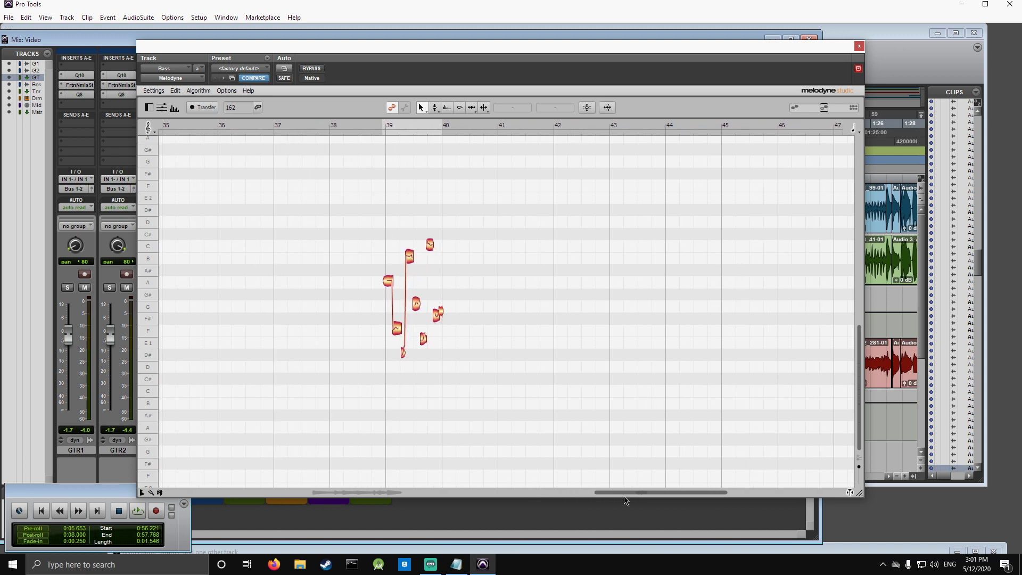
# Step: Loop the phrase around bar 39 and separate off the last note's end with the Note Separation Tool
pyautogui.moveTo(722, 491); pyautogui.dragTo(661, 492)
pyautogui.moveTo(455, 200); pyautogui.dragTo(614, 357)
pyautogui.click(615, 298)
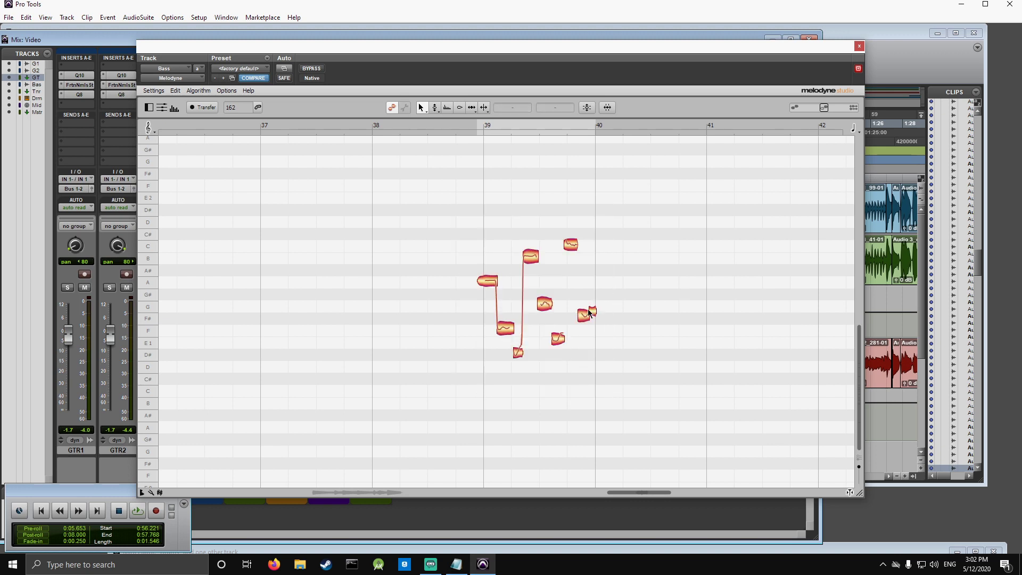
pyautogui.press('space')
pyautogui.click(485, 108)
pyautogui.doubleClick(598, 315)
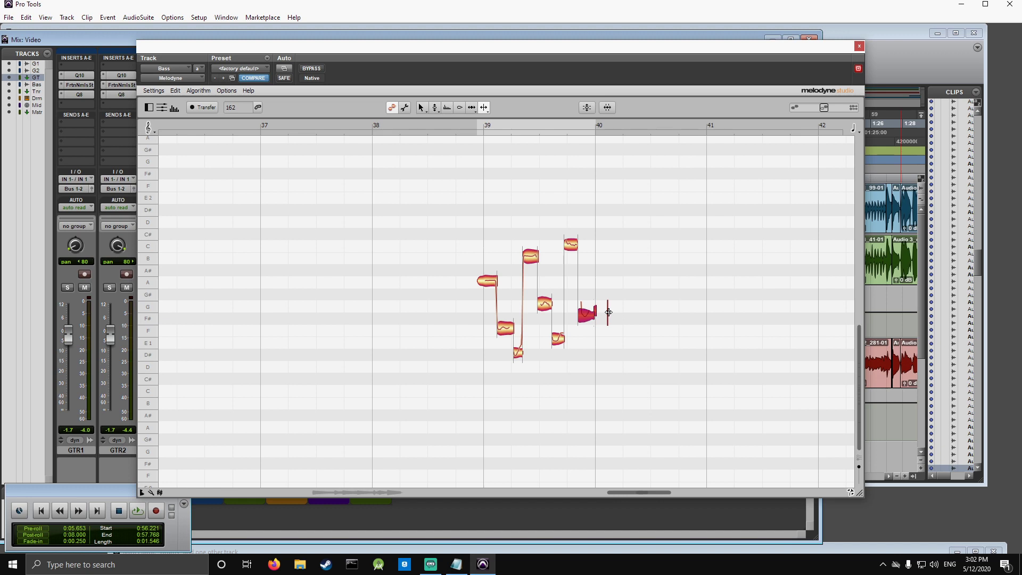
pyautogui.press('space')
# Step: Return to the Main Tool, check the G1 note, and marquee-select all eight notes of the phrase
pyautogui.press('space')
pyautogui.press('F1')
pyautogui.click(597, 314)
pyautogui.click(657, 322)
pyautogui.press('space')
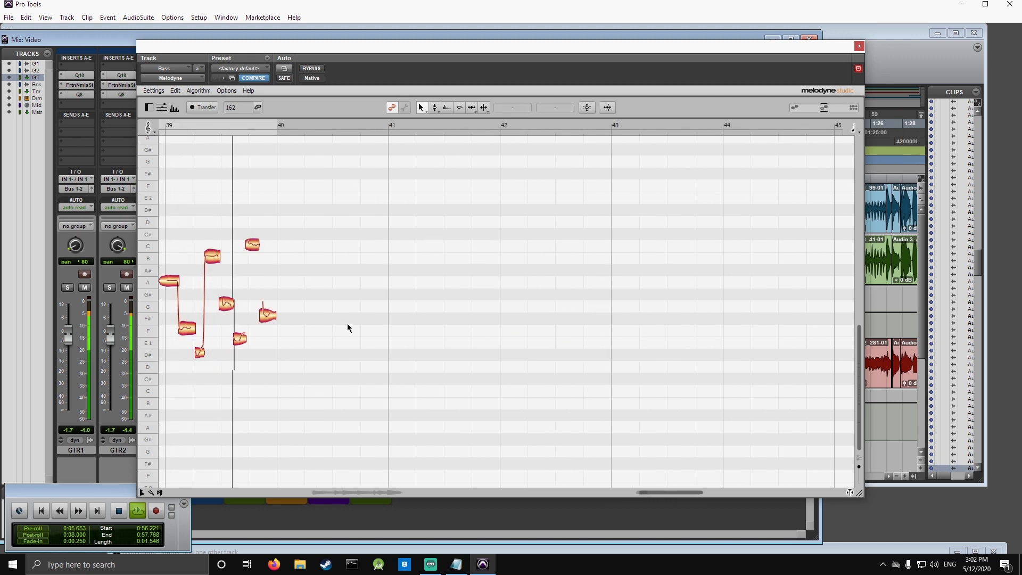
pyautogui.press('space')
pyautogui.moveTo(663, 494); pyautogui.dragTo(647, 493)
pyautogui.moveTo(344, 230); pyautogui.dragTo(501, 373)
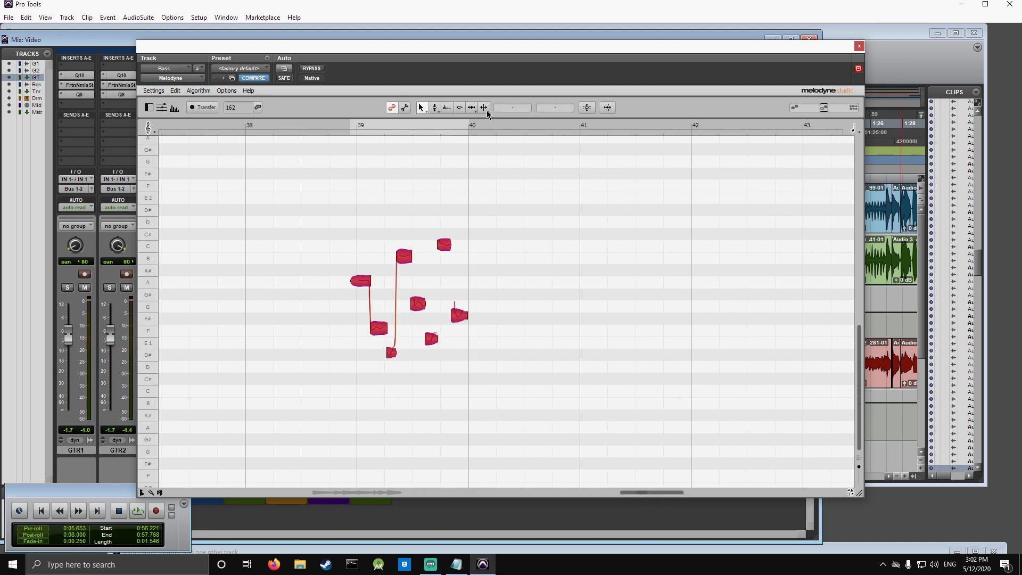
# Step: Give the eight bass notes 100% pitch-centre correction, audition them, and open the Quantize Time macro
pyautogui.click(588, 109)
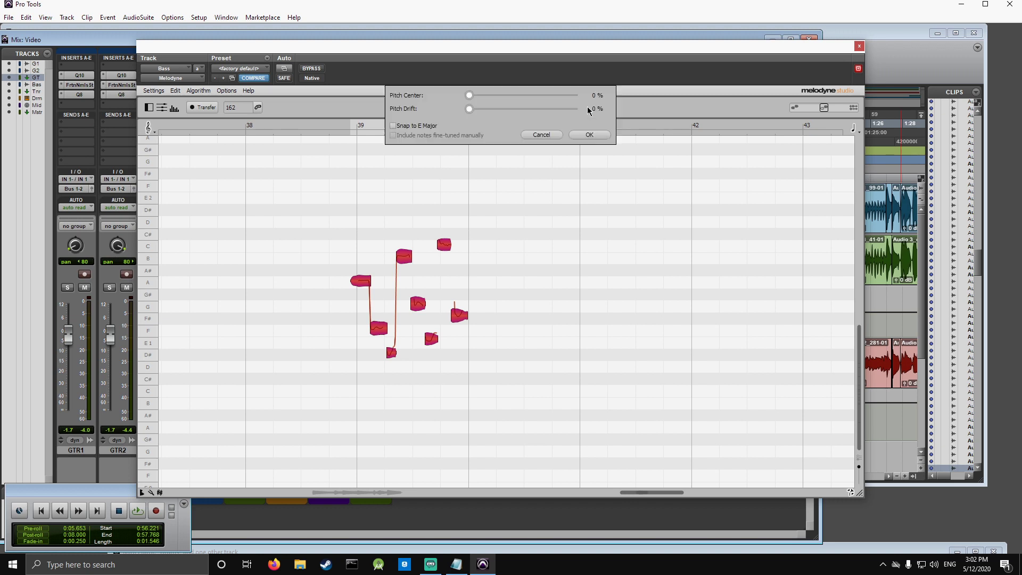
pyautogui.moveTo(471, 96); pyautogui.dragTo(590, 108)
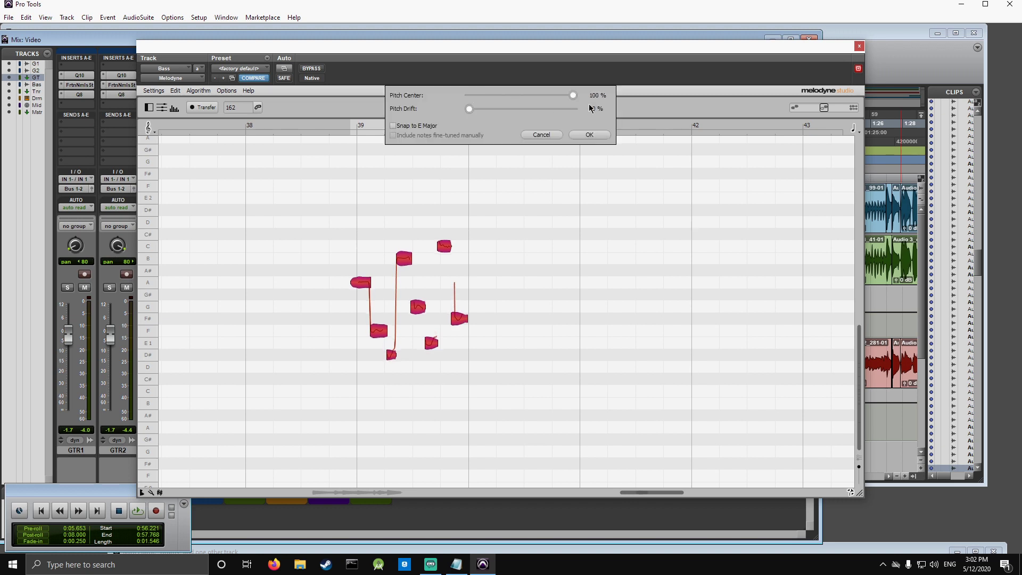
pyautogui.click(590, 135)
pyautogui.press('space')
pyautogui.press('space')
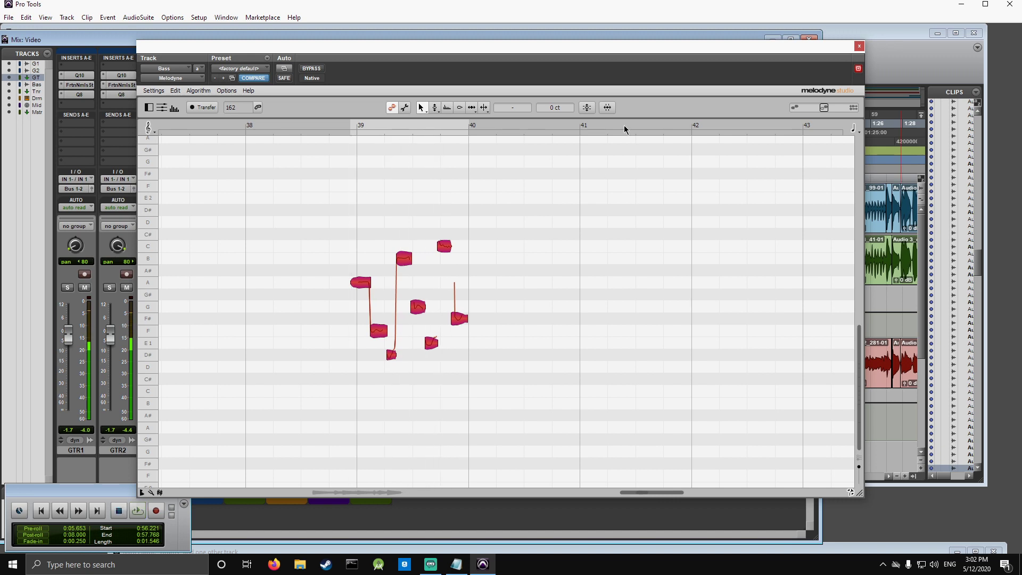
pyautogui.click(607, 108)
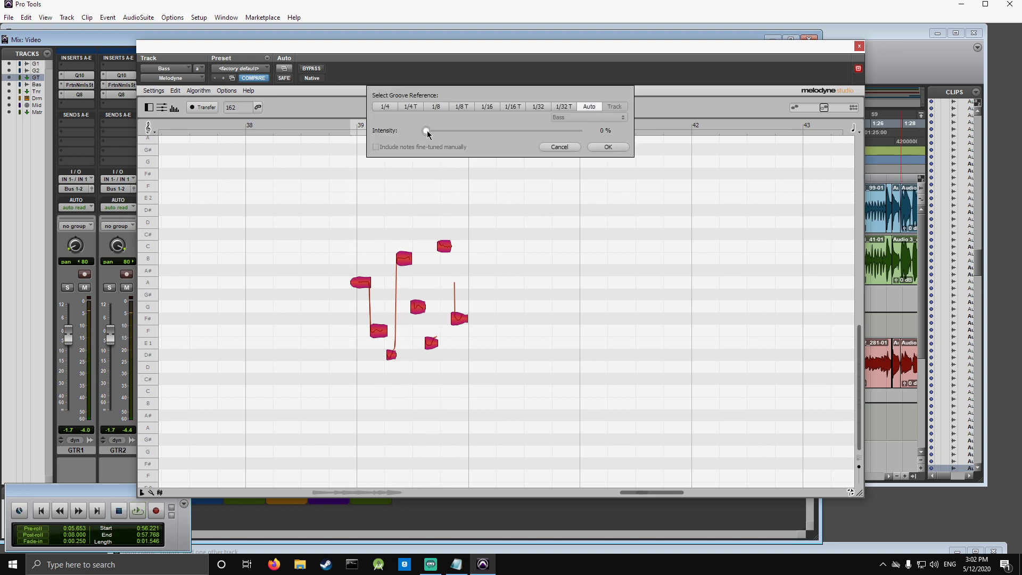
# Step: Audition the bar-39 bass quantize at several Intensity settings (100%, 0%, 40%)
pyautogui.moveTo(427, 132); pyautogui.dragTo(650, 141)
pyautogui.press('space')
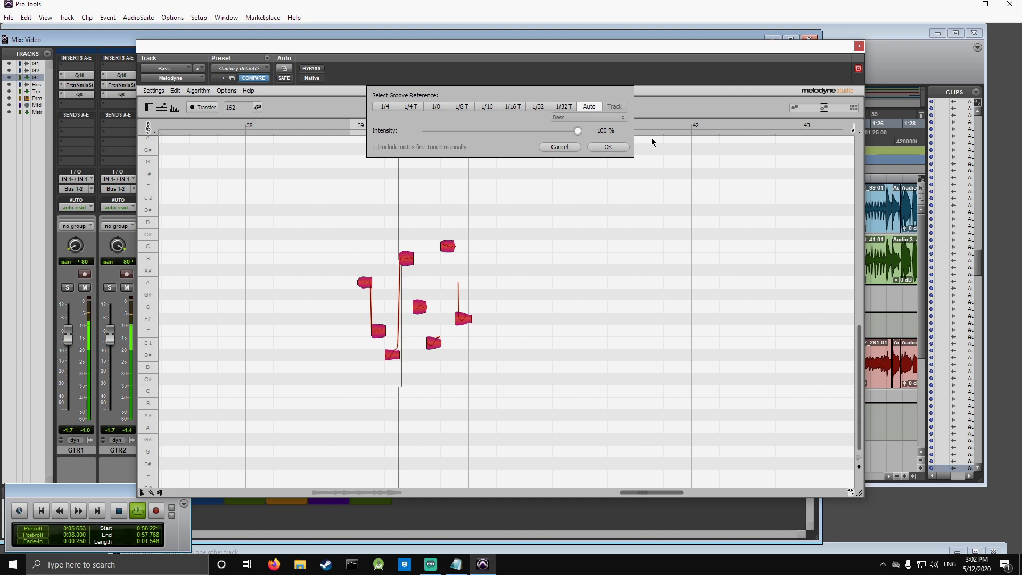
pyautogui.press('space')
pyautogui.moveTo(580, 133); pyautogui.dragTo(421, 126)
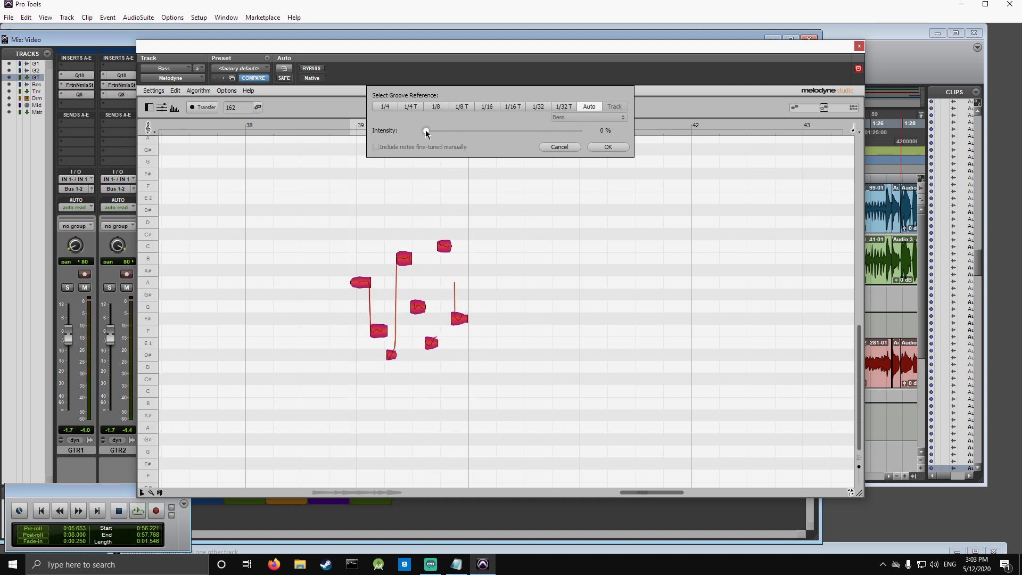
pyautogui.moveTo(463, 133); pyautogui.dragTo(484, 130)
pyautogui.press('space')
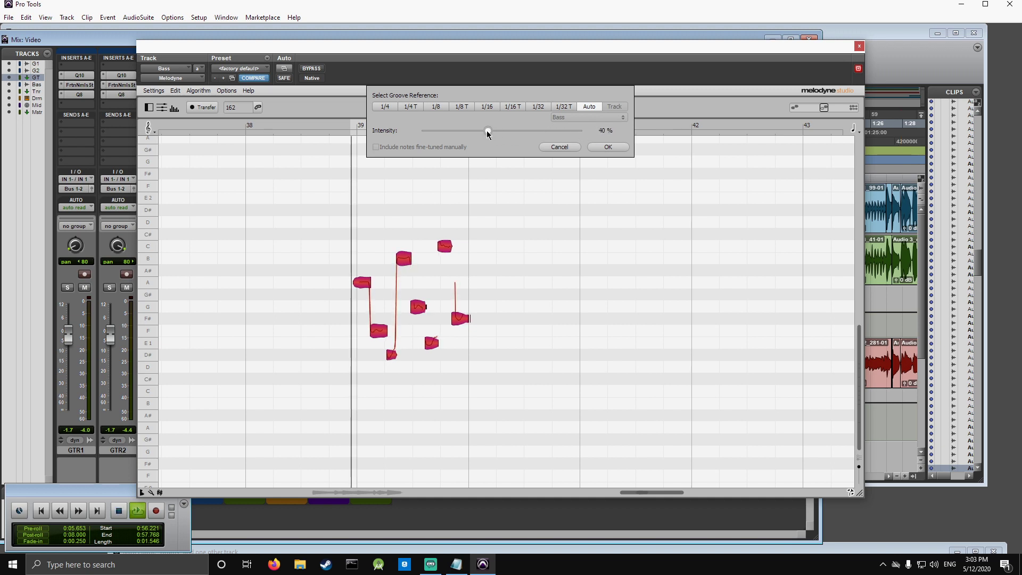
# Step: Settle the Quantize Time Intensity at 72% and play the bass notes back
pyautogui.moveTo(487, 133); pyautogui.dragTo(478, 132)
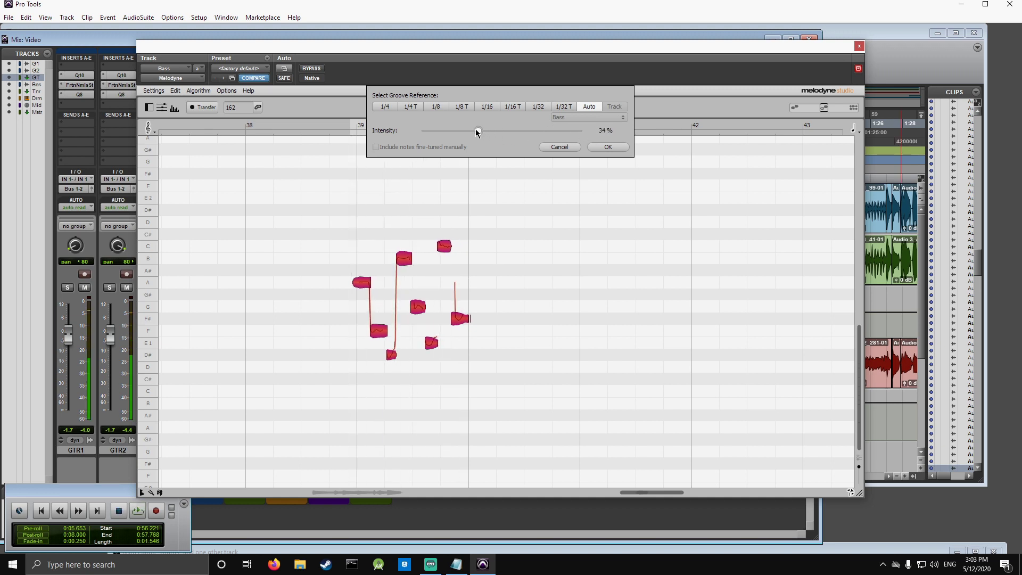
pyautogui.moveTo(478, 133); pyautogui.dragTo(543, 131)
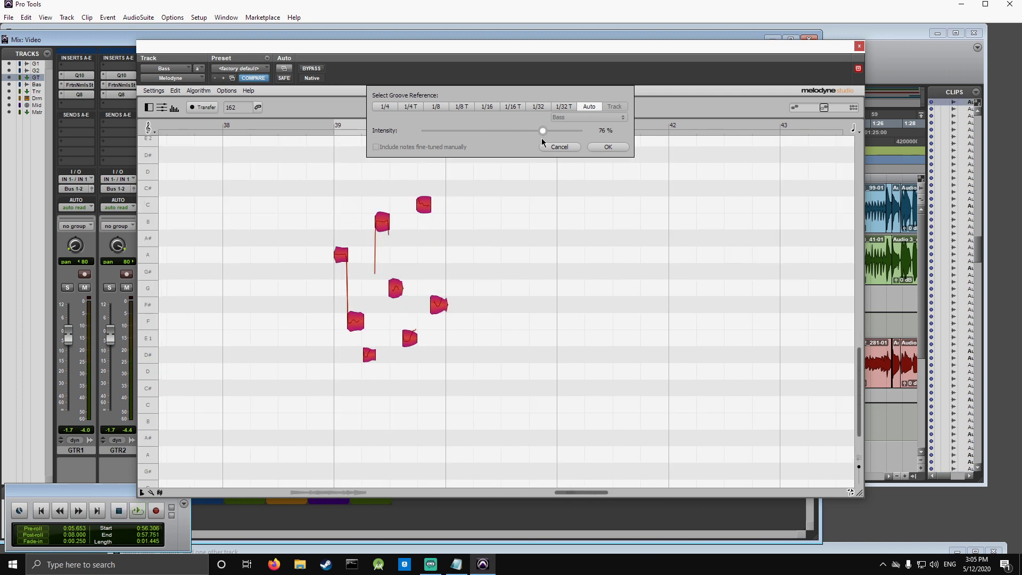
pyautogui.press('space')
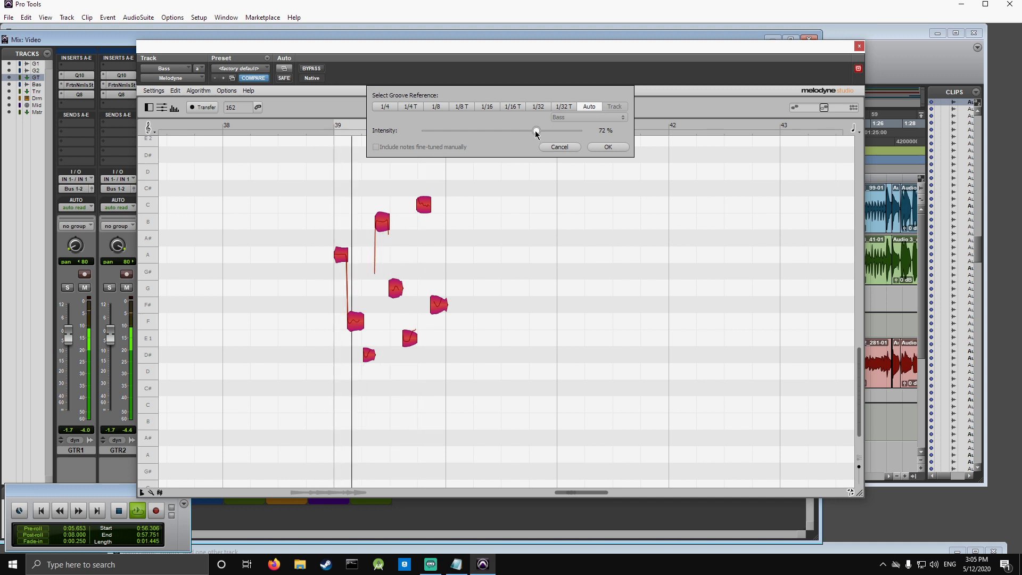
# Step: Commit the 72% time quantize, compare it against the bypassed original, then stop playback
pyautogui.click(600, 148)
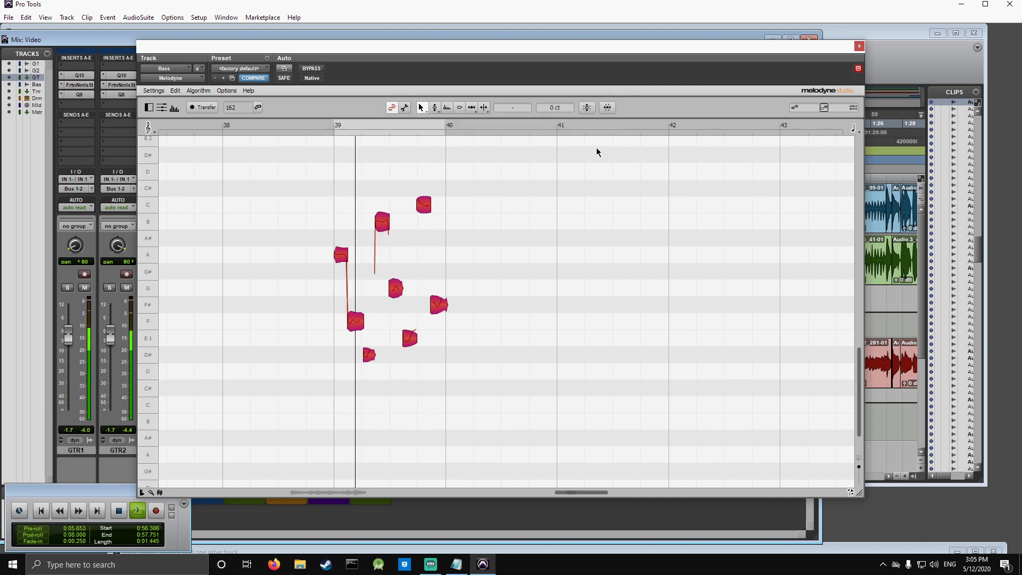
pyautogui.click(312, 69)
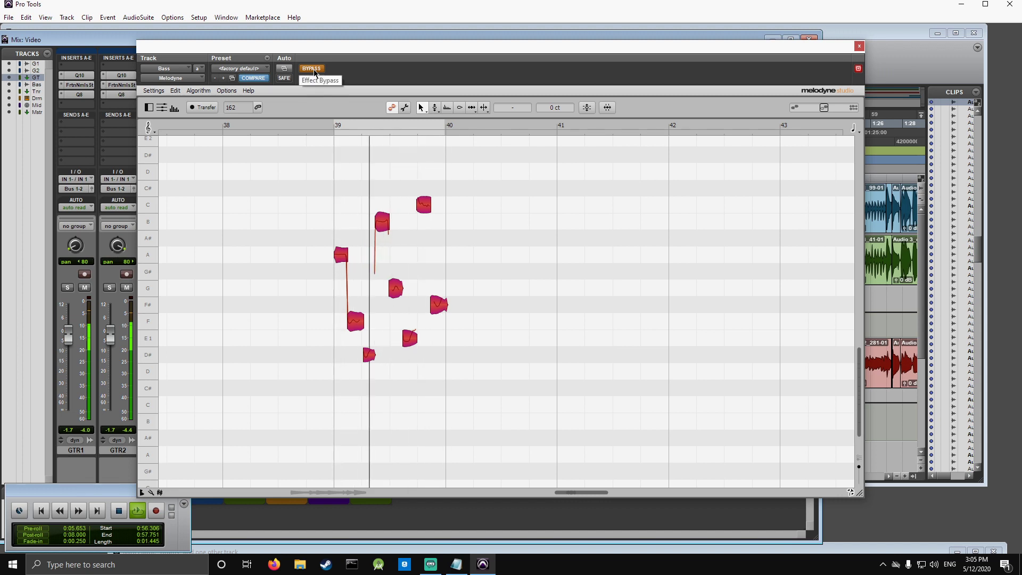
pyautogui.click(312, 69)
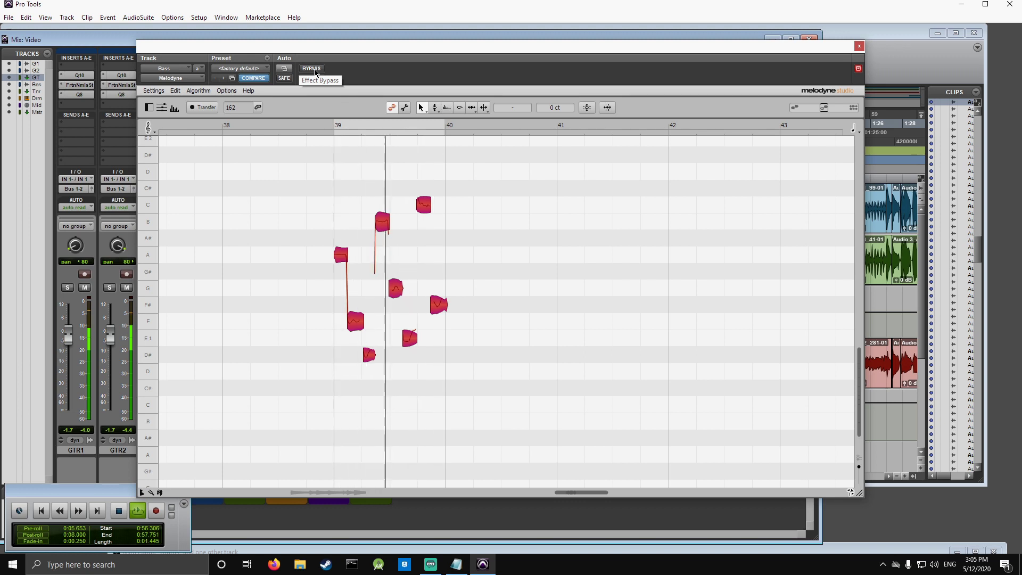
pyautogui.press('space')
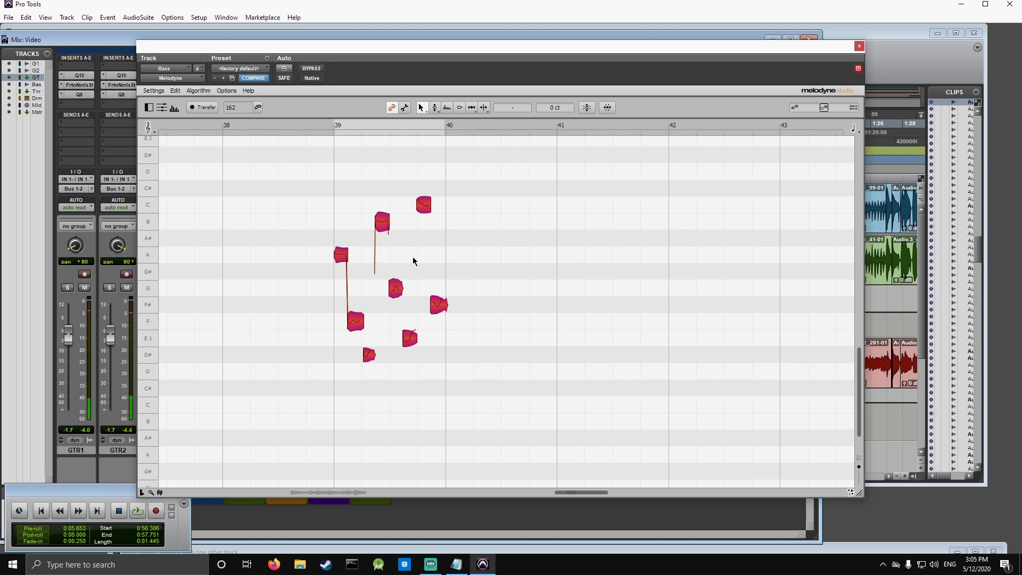
# Step: Close Melodyne, then select and play clip Audio 1_41-05's 0:28.101–0:37.001 section in the Edit window
pyautogui.click(859, 48)
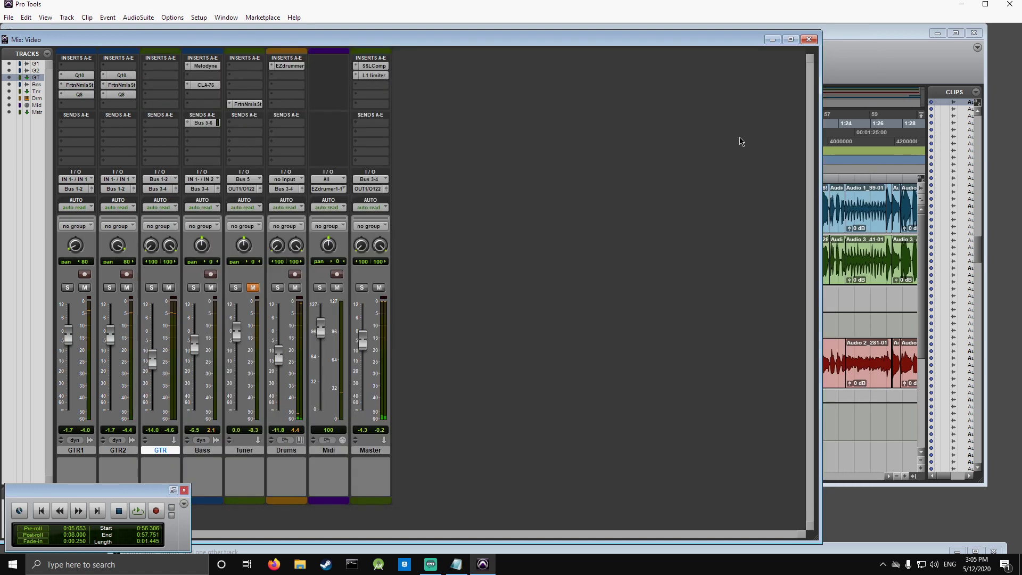
pyautogui.click(840, 61)
pyautogui.moveTo(365, 479); pyautogui.dragTo(283, 479)
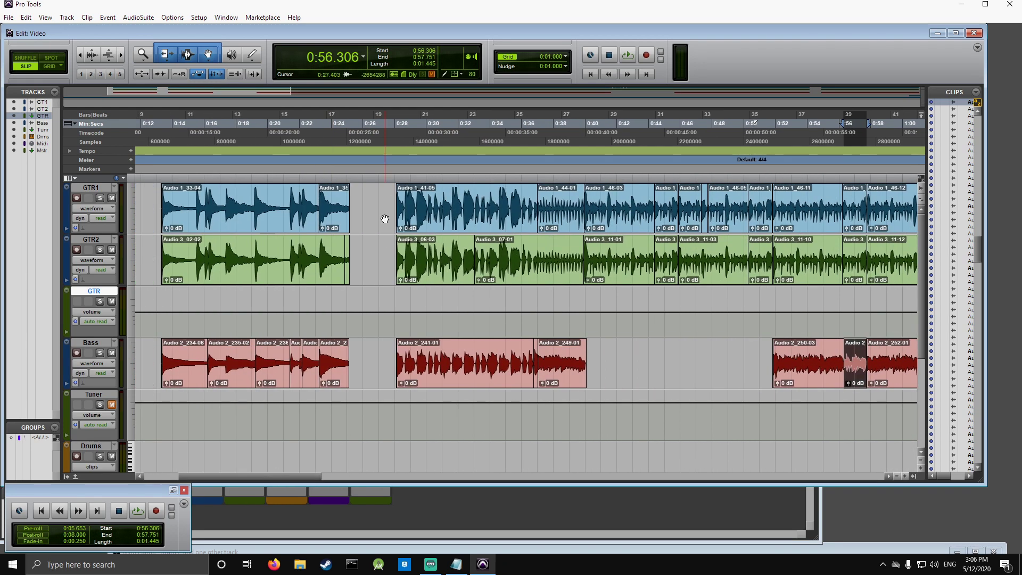
pyautogui.doubleClick(410, 205)
pyautogui.press('space')
pyautogui.hotkey('ctrl', '=')
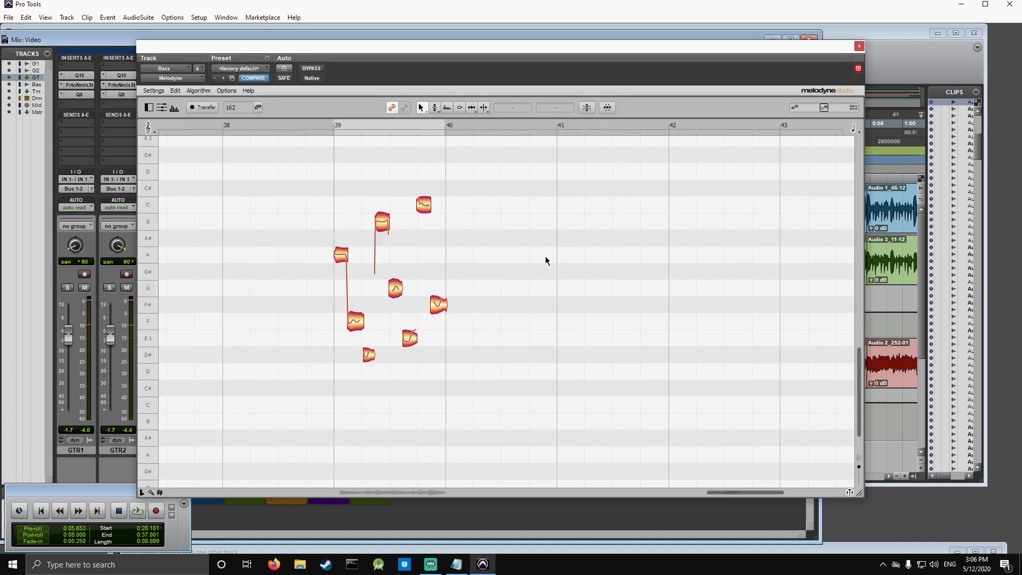
# Step: Transfer the bass into Melodyne, zoom to bars 20–27, and marquee-select all the notes
pyautogui.click(201, 107)
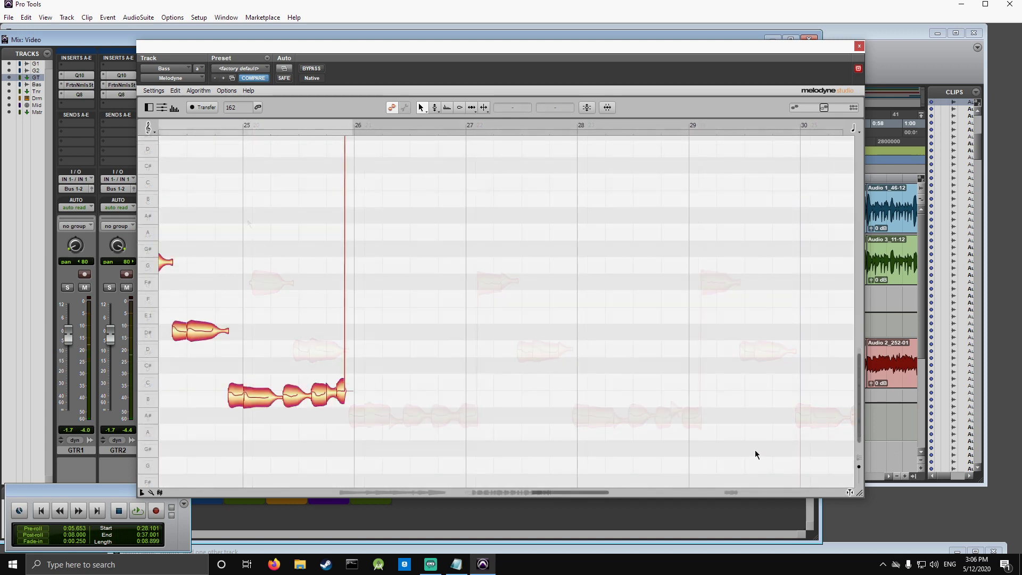
pyautogui.moveTo(608, 492); pyautogui.dragTo(584, 471)
pyautogui.hscroll(-10, 359, 315)
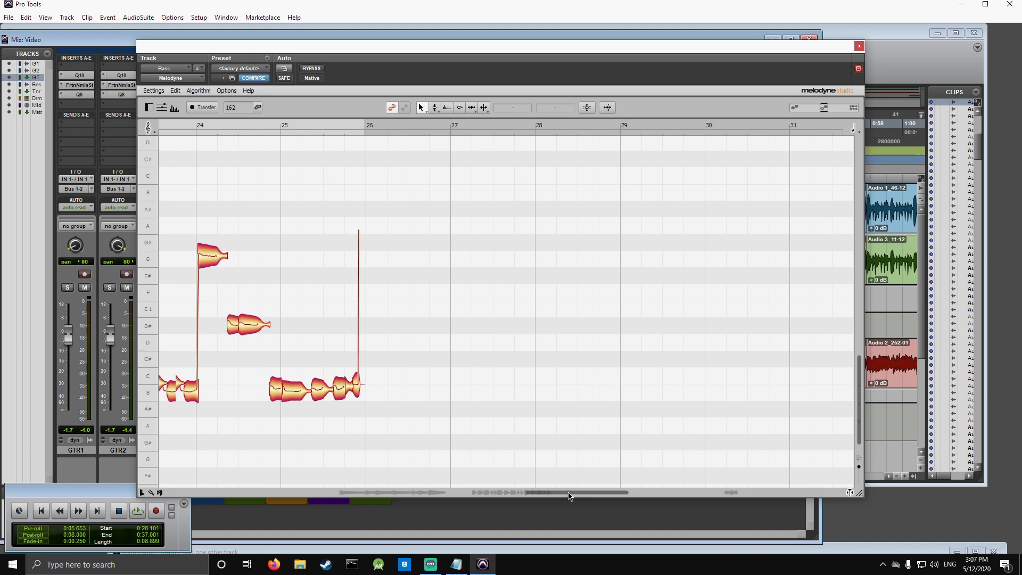
pyautogui.moveTo(199, 170); pyautogui.dragTo(764, 459)
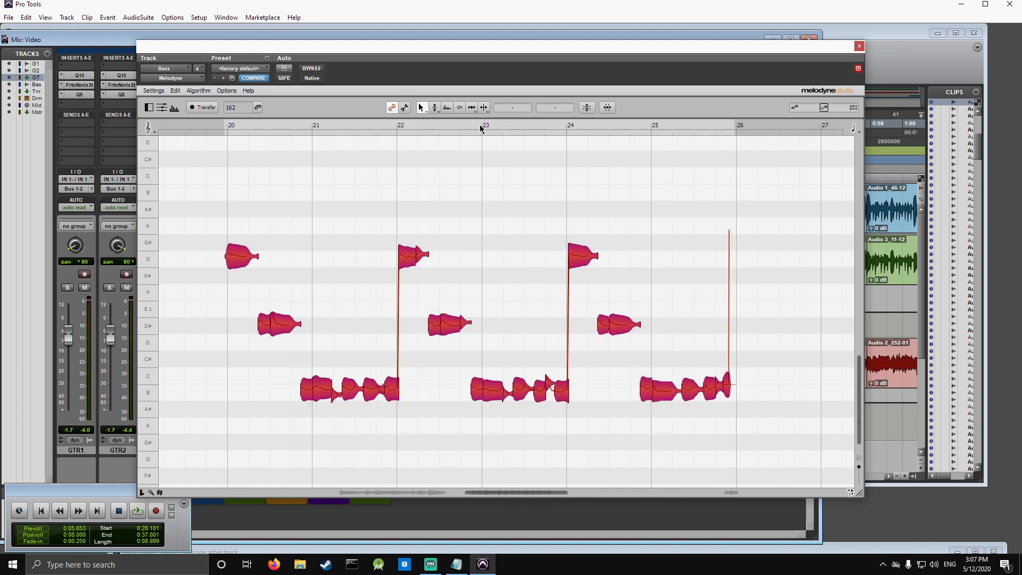
# Step: Apply 100% Pitch Center and Pitch Drift correction to the bars 20–26 notes and play them back
pyautogui.moveTo(469, 95); pyautogui.dragTo(711, 110)
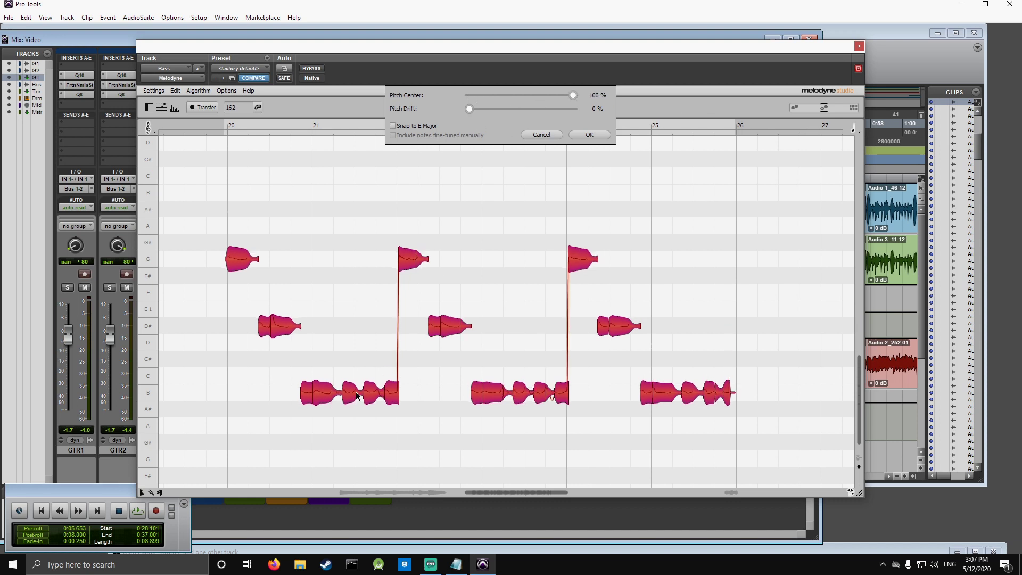
pyautogui.moveTo(571, 96); pyautogui.dragTo(461, 95)
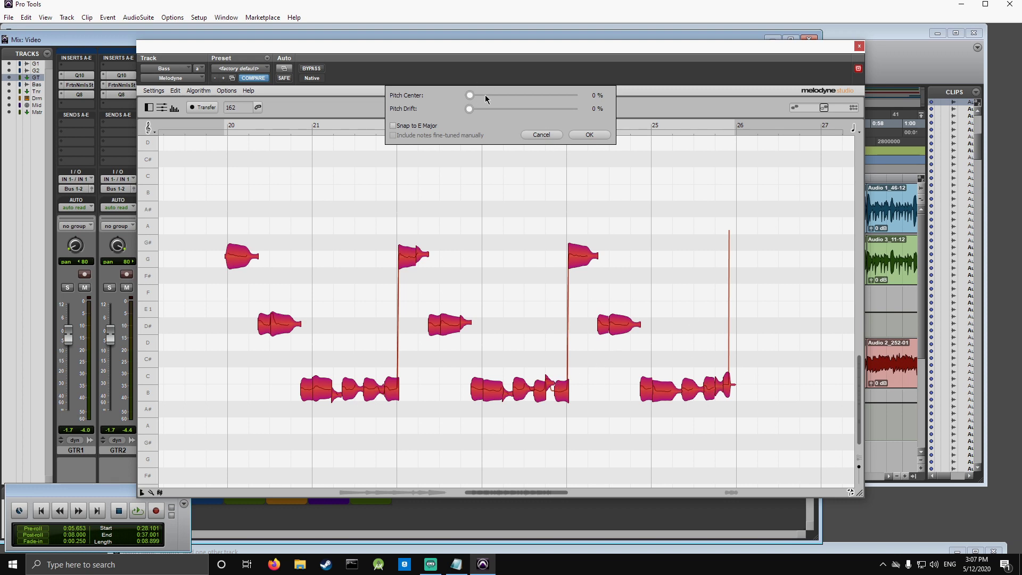
pyautogui.moveTo(470, 96); pyautogui.dragTo(650, 99)
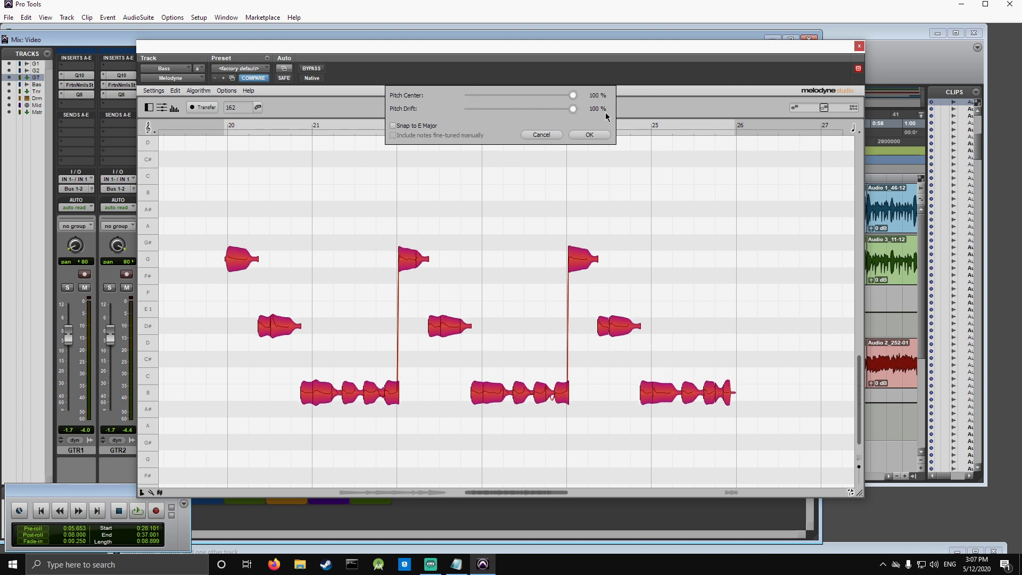
pyautogui.click(588, 137)
pyautogui.press('space')
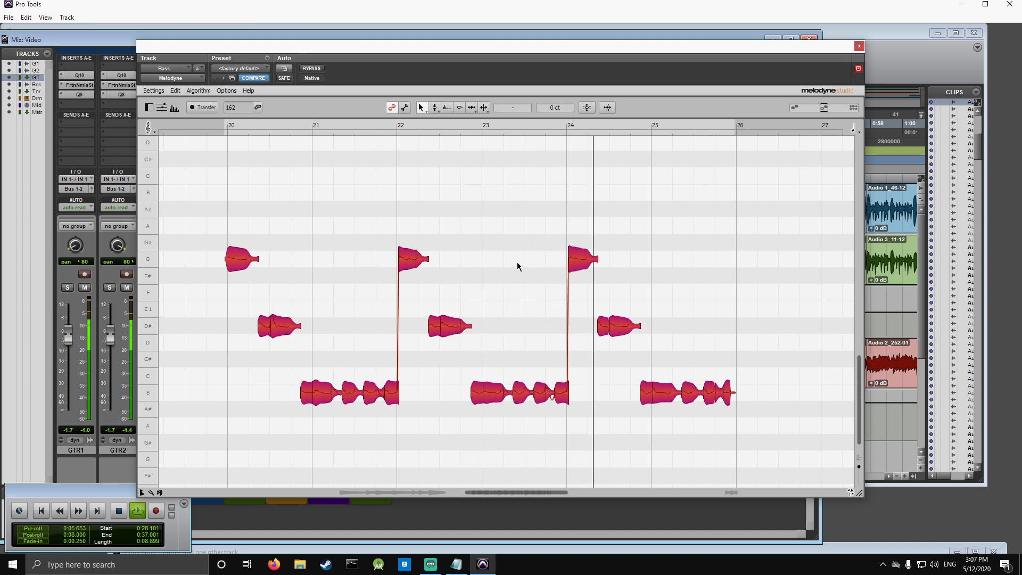
# Step: Stop playback and select only the first group of B notes around bar 21
pyautogui.press('space')
pyautogui.hotkey('ctrl', 'a')
pyautogui.moveTo(272, 358); pyautogui.dragTo(427, 424)
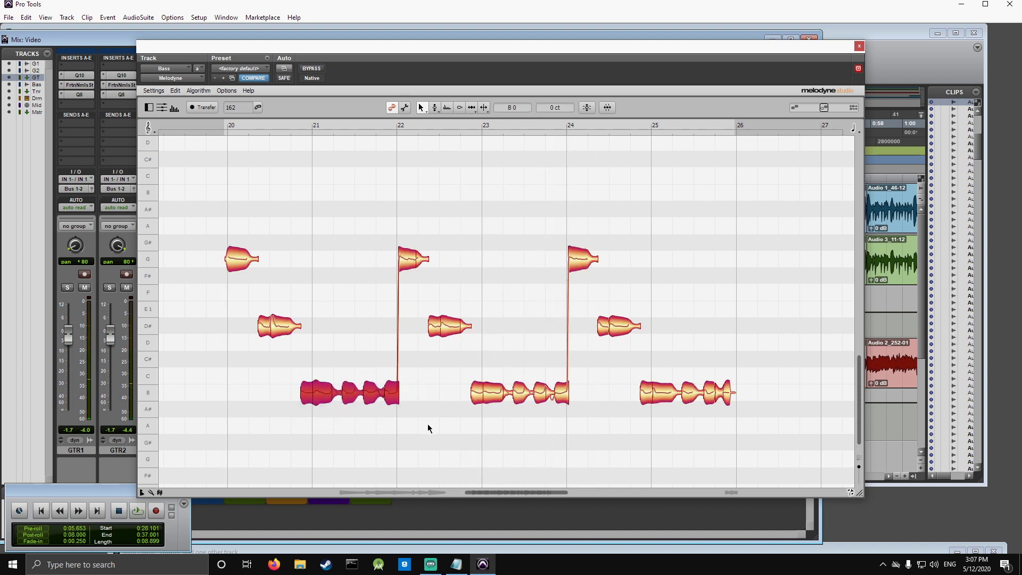
# Step: Time-quantize the selected B notes at about 69% intensity, auditioning while adjusting
pyautogui.click(589, 110)
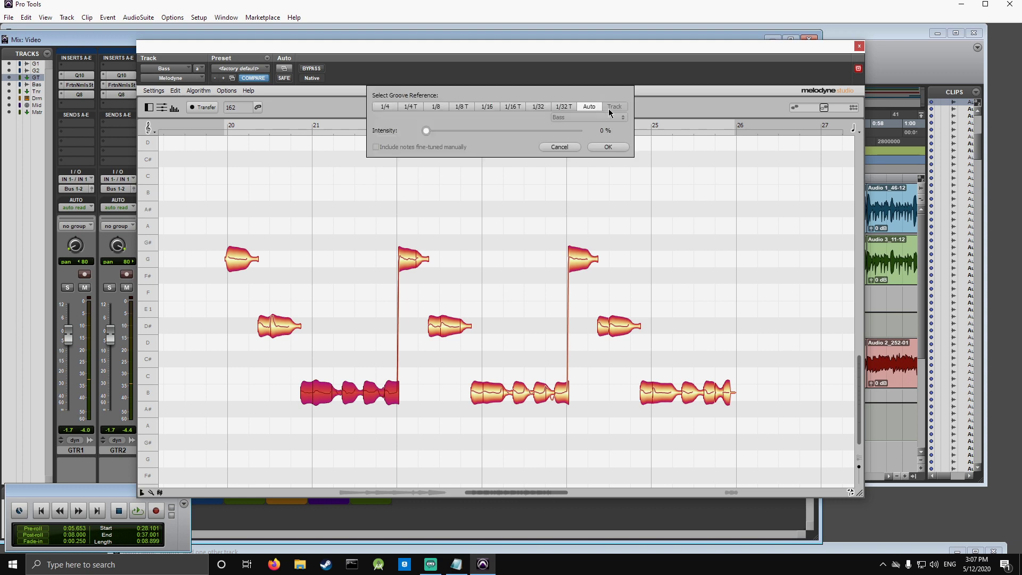
pyautogui.press('space')
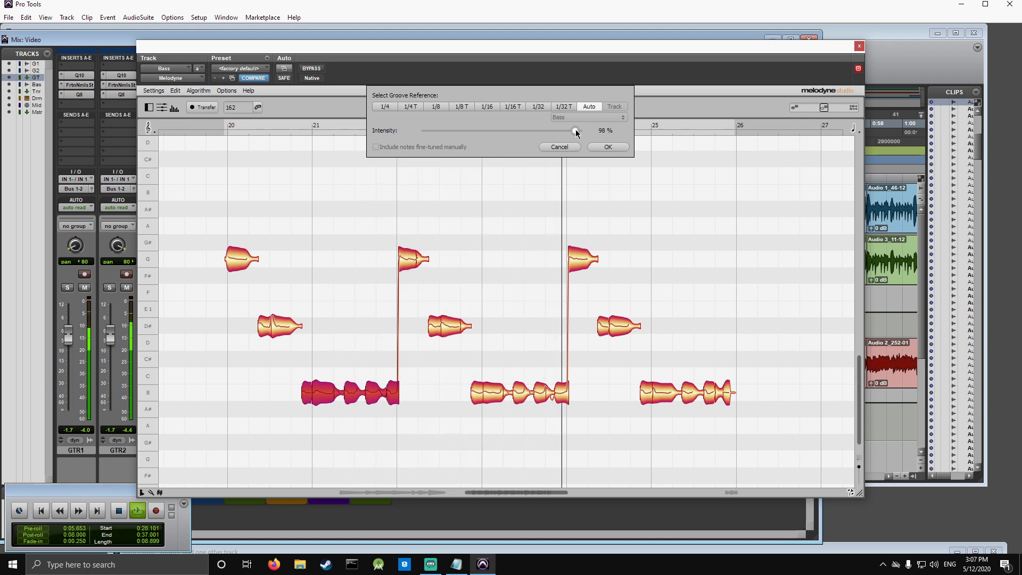
pyautogui.moveTo(576, 133); pyautogui.dragTo(541, 131)
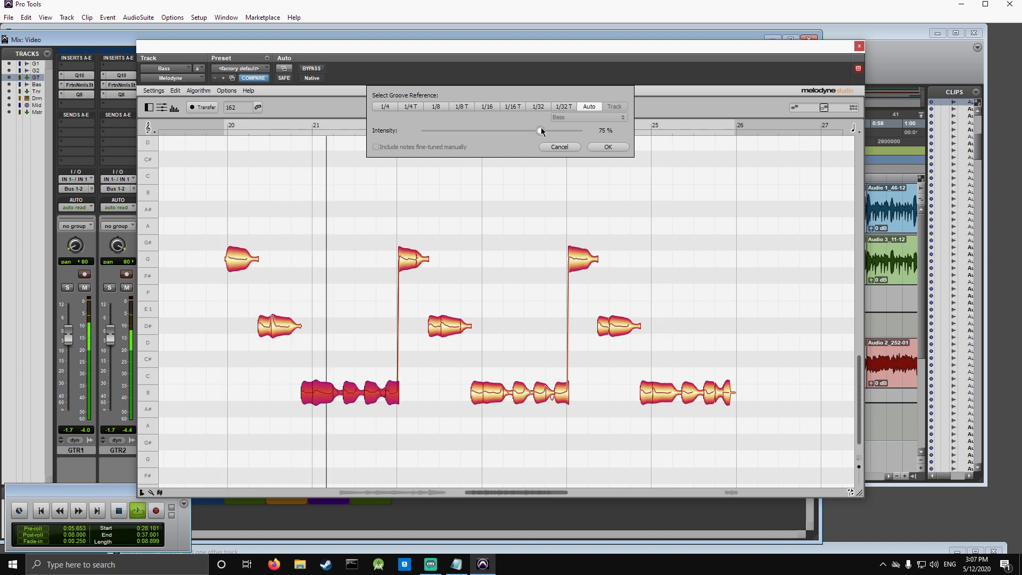
pyautogui.moveTo(541, 132); pyautogui.dragTo(532, 134)
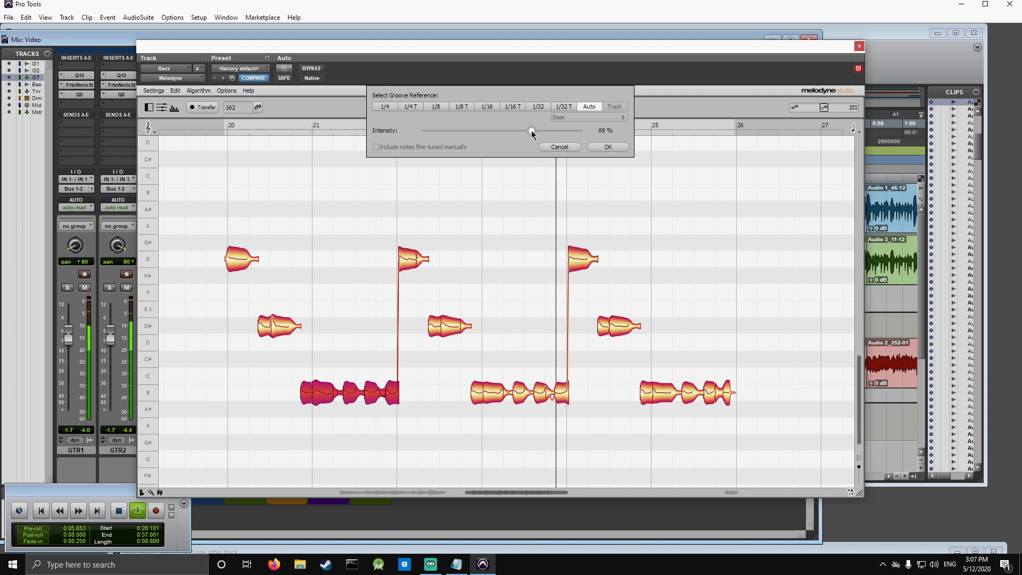
pyautogui.click(607, 147)
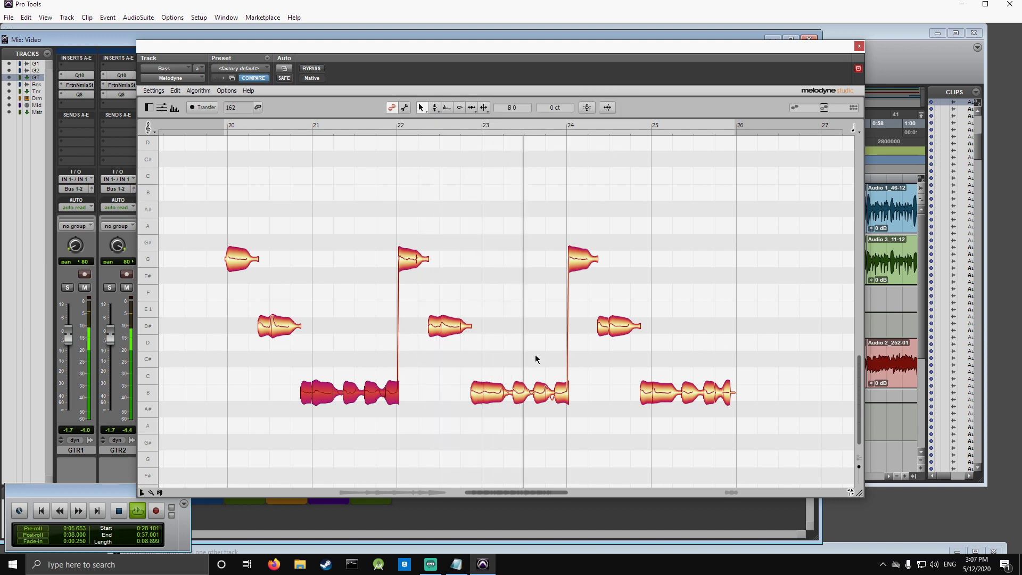
# Step: Select the second B-note group near bar 23 and time-quantize it at 100% intensity
pyautogui.moveTo(463, 374); pyautogui.dragTo(581, 423)
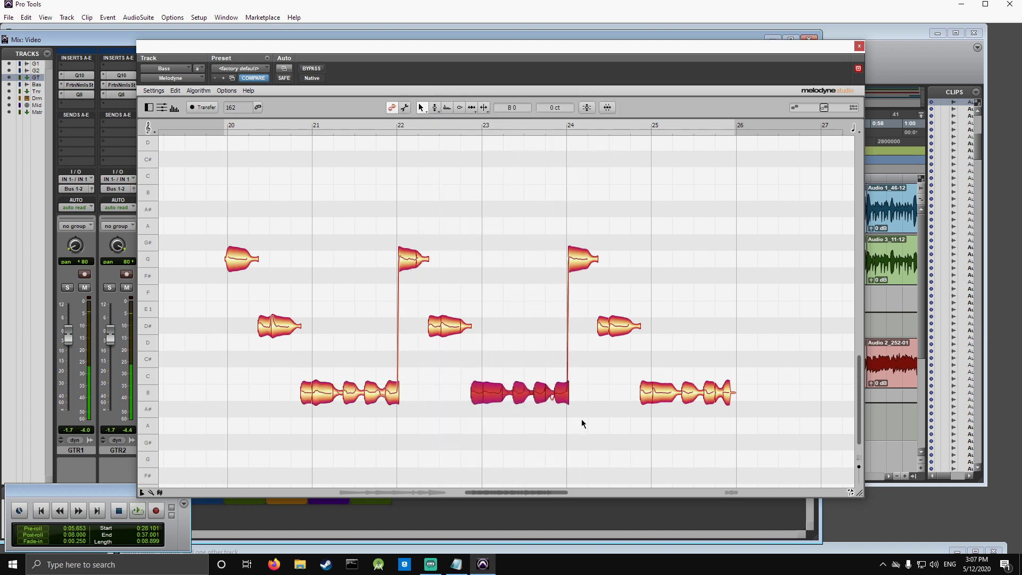
pyautogui.click(606, 107)
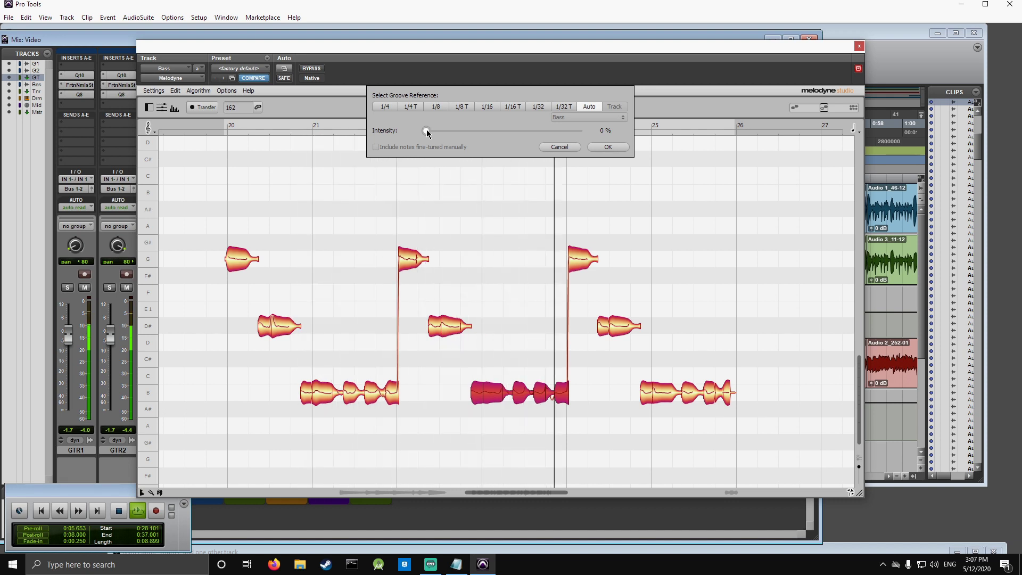
pyautogui.moveTo(426, 131); pyautogui.dragTo(484, 134)
pyautogui.press('space')
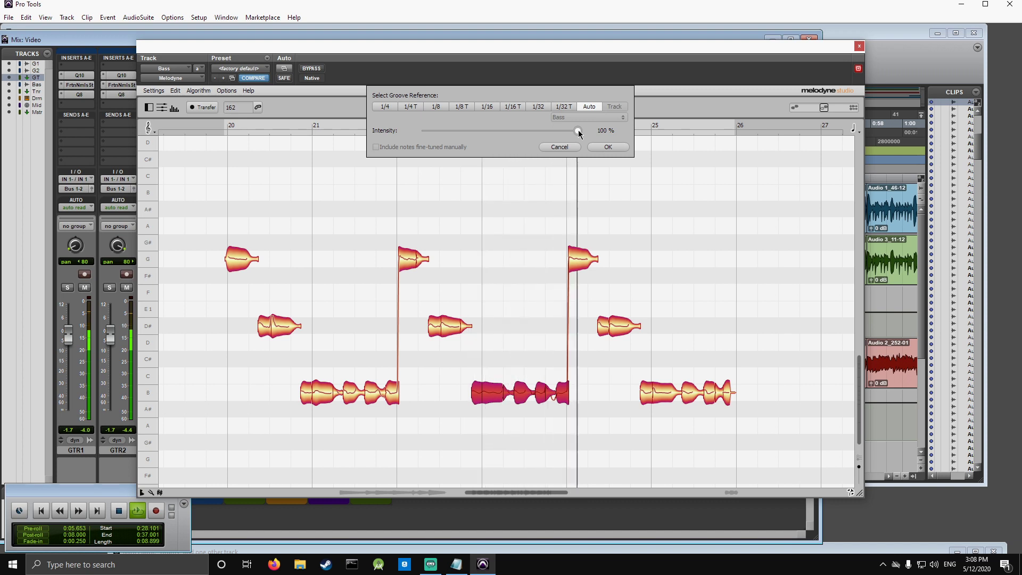
pyautogui.click(603, 147)
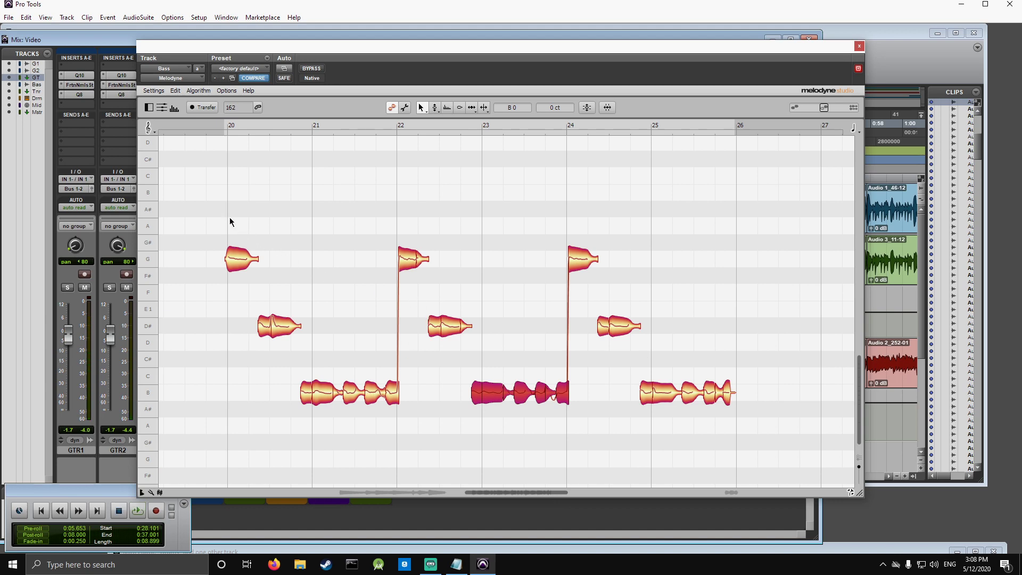
# Step: Close the Melodyne plugin window to return to the Mix window
pyautogui.click(860, 43)
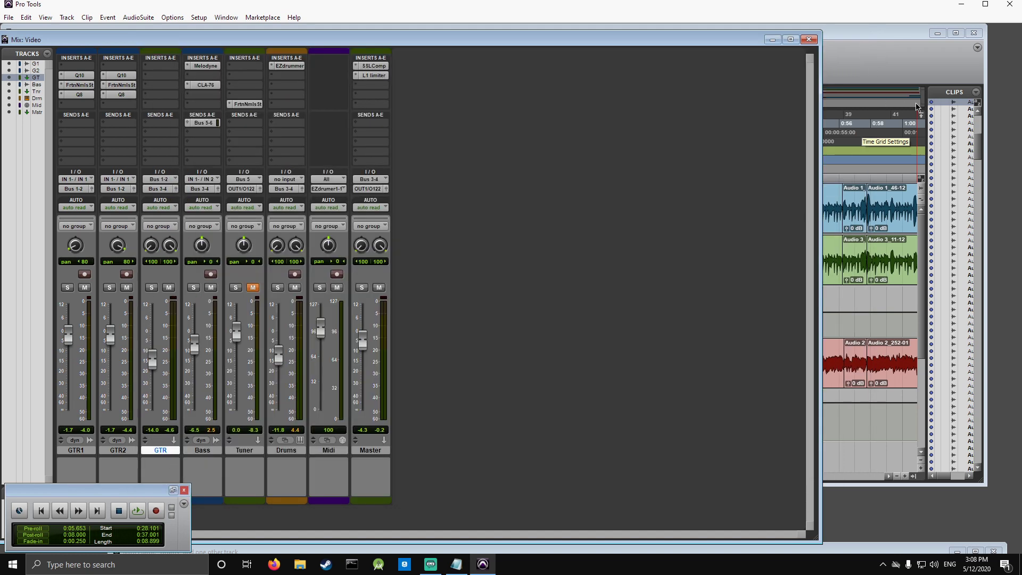